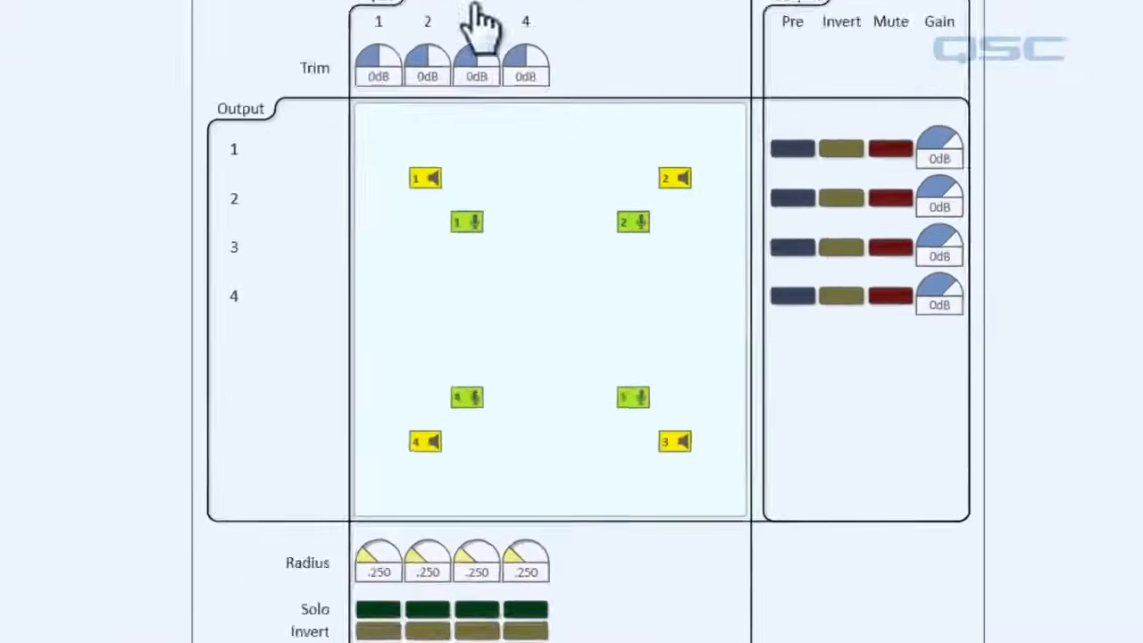
# Reposition speaker 1 and microphones 1, 3 and 4 within the Mixer 4x4 panning area.
pyautogui.click(362, 138)
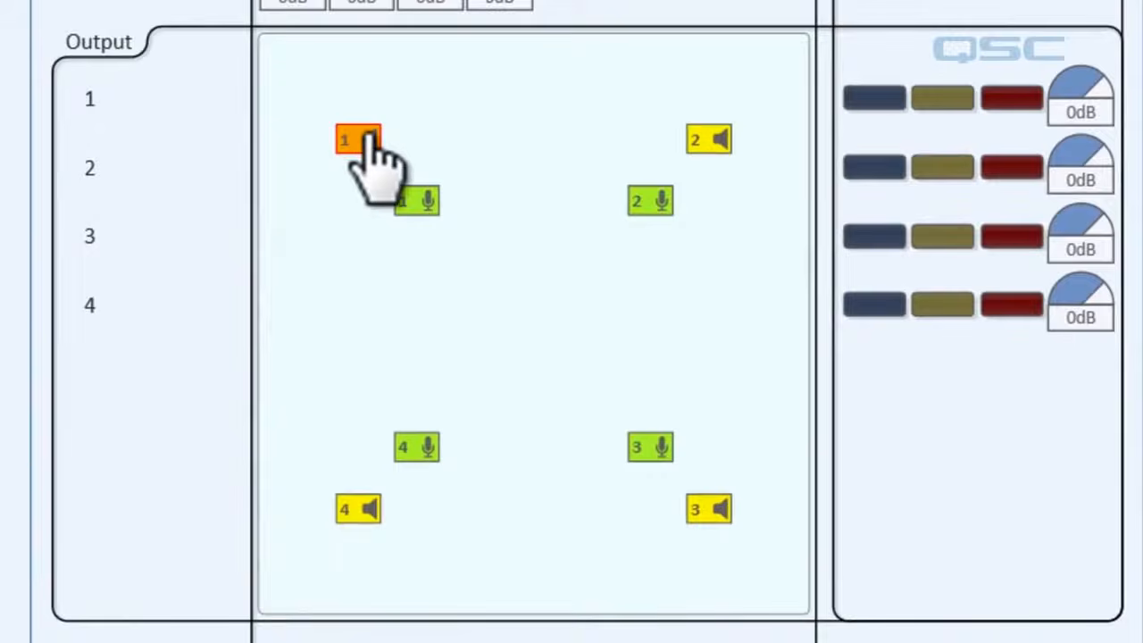
pyautogui.moveTo(369, 143); pyautogui.dragTo(557, 111)
pyautogui.moveTo(411, 204); pyautogui.dragTo(336, 265)
pyautogui.moveTo(416, 447); pyautogui.dragTo(564, 385)
pyautogui.click(659, 454)
pyautogui.moveTo(658, 452); pyautogui.dragTo(561, 469)
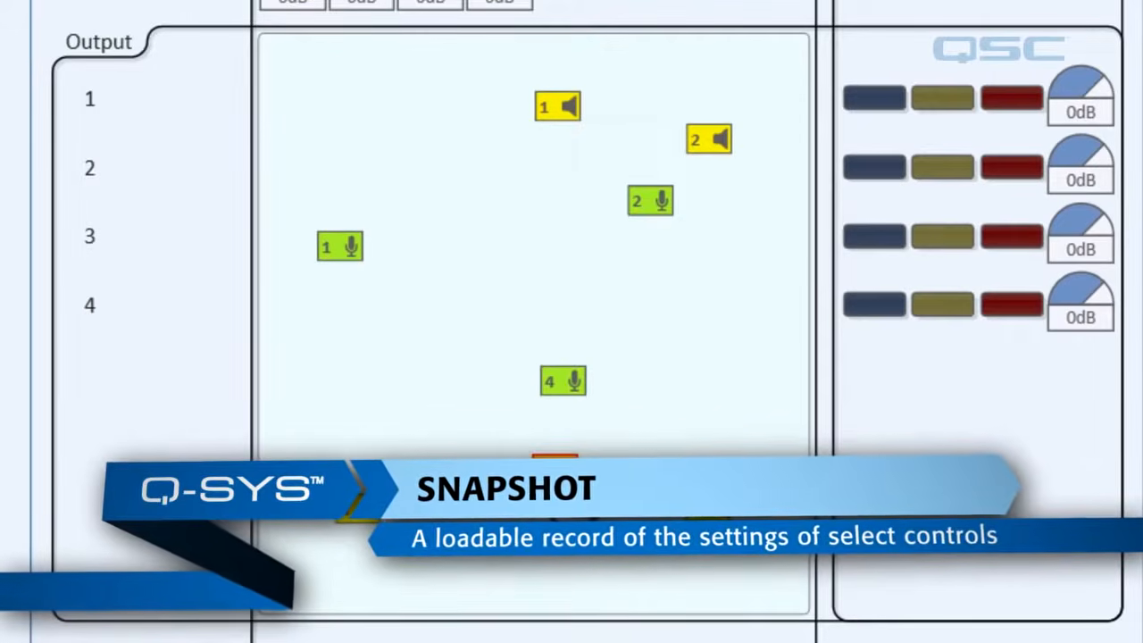
# Return to design mode and place the Global snapshot bank's component on the schematic beside the mixer window.
pyautogui.press('F7')
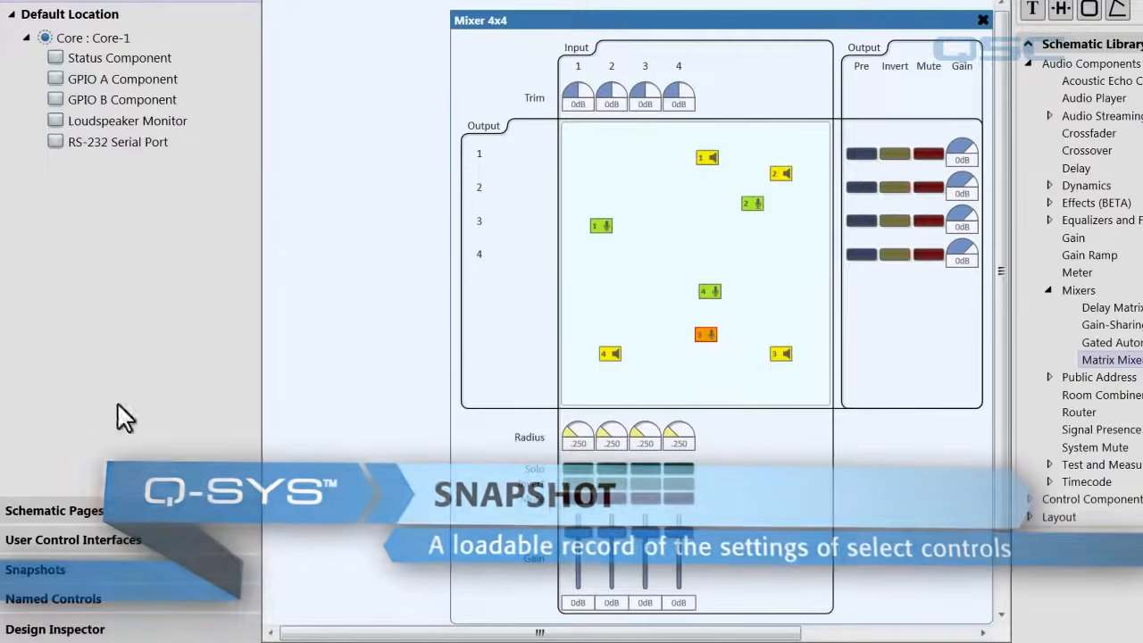
pyautogui.click(60, 572)
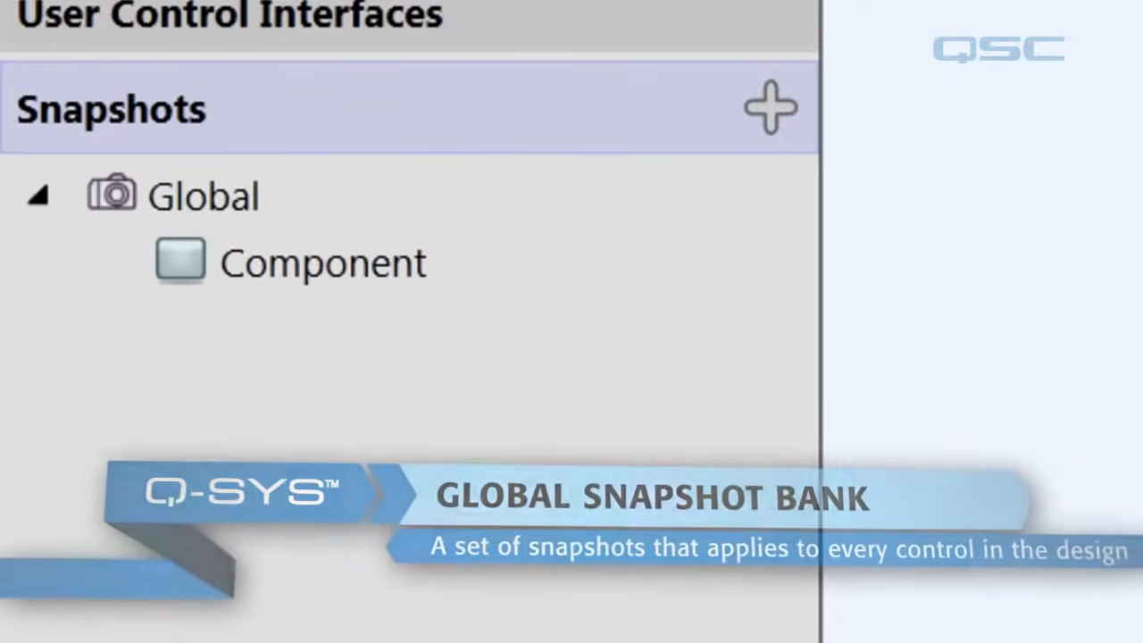
pyautogui.click(237, 270)
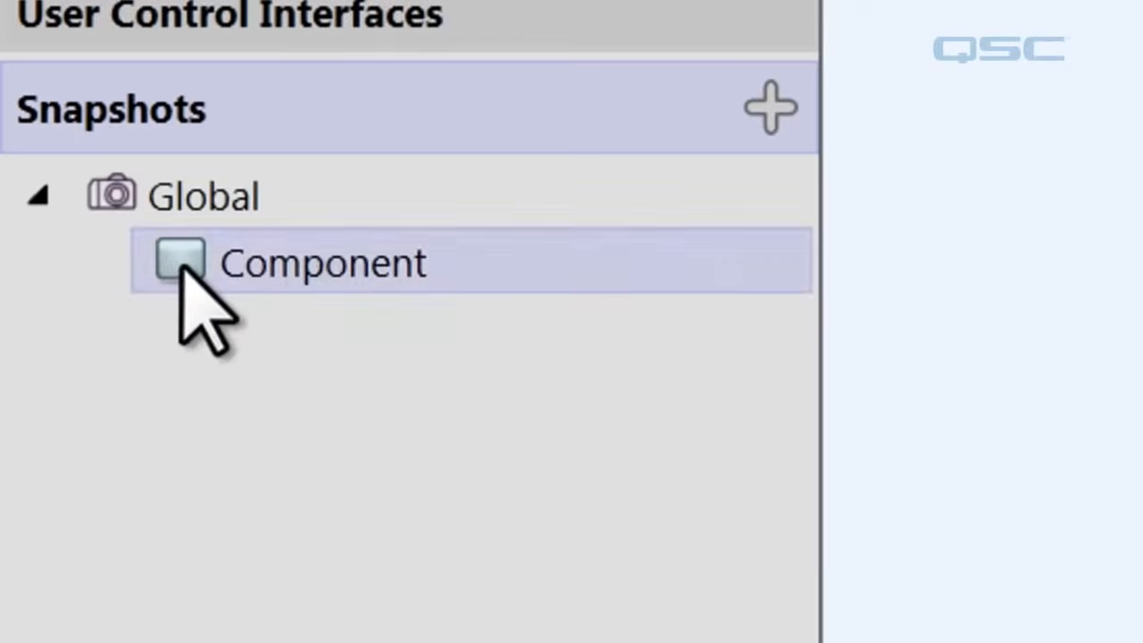
pyautogui.moveTo(183, 266); pyautogui.dragTo(997, 243)
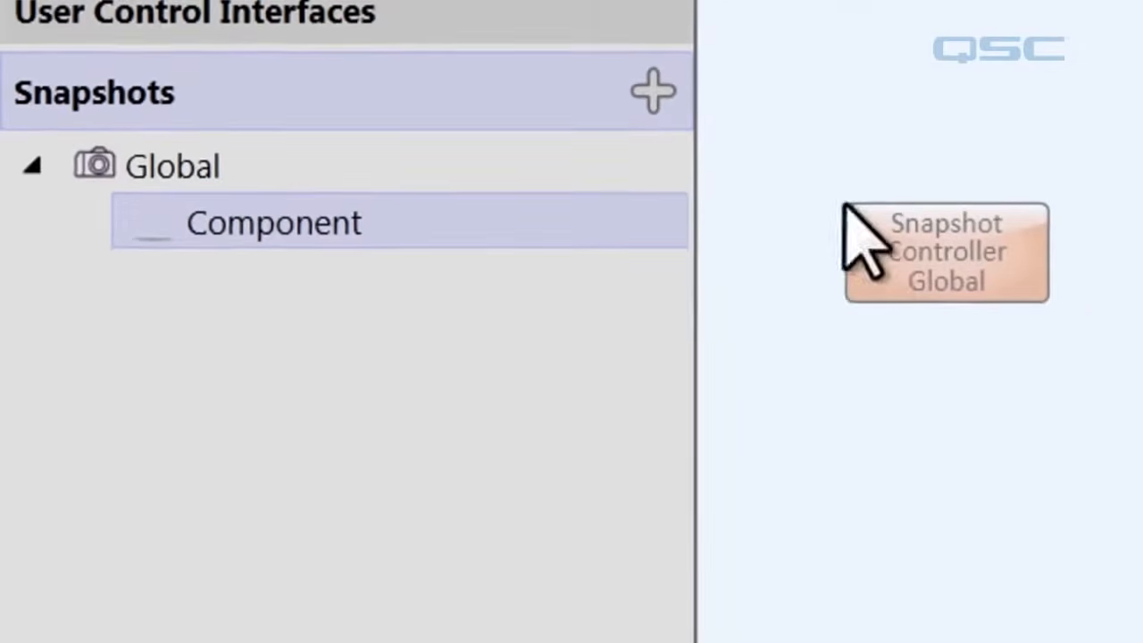
pyautogui.moveTo(846, 206); pyautogui.dragTo(845, 204)
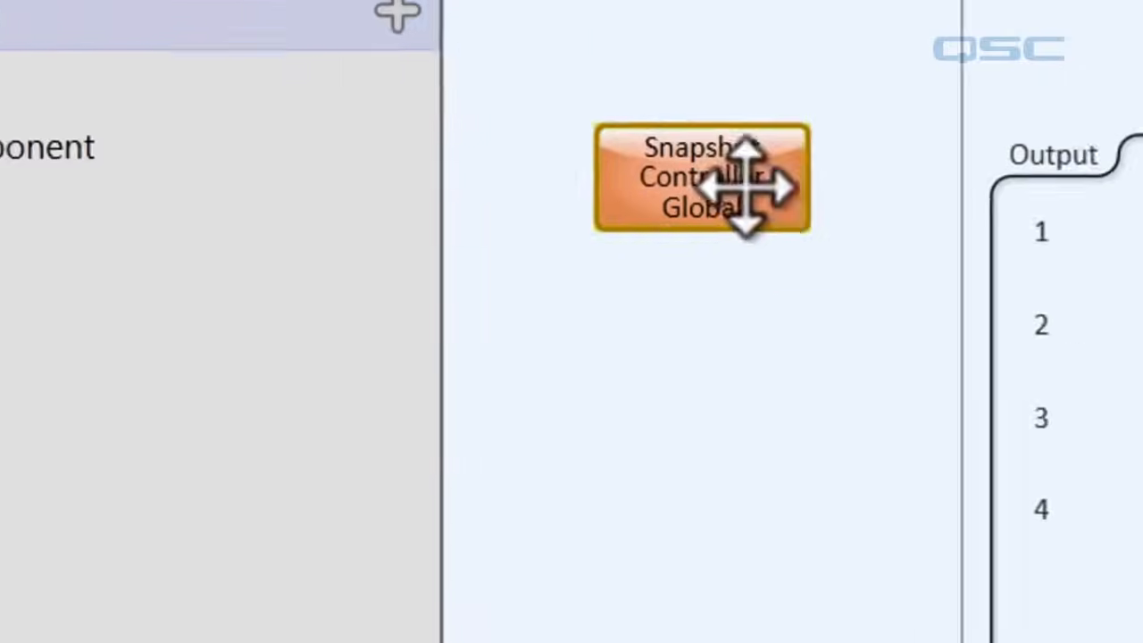
# Open the global Snapshot Controller's control window and move it beneath its component.
pyautogui.doubleClick(993, 258)
pyautogui.moveTo(561, 172); pyautogui.dragTo(449, 243)
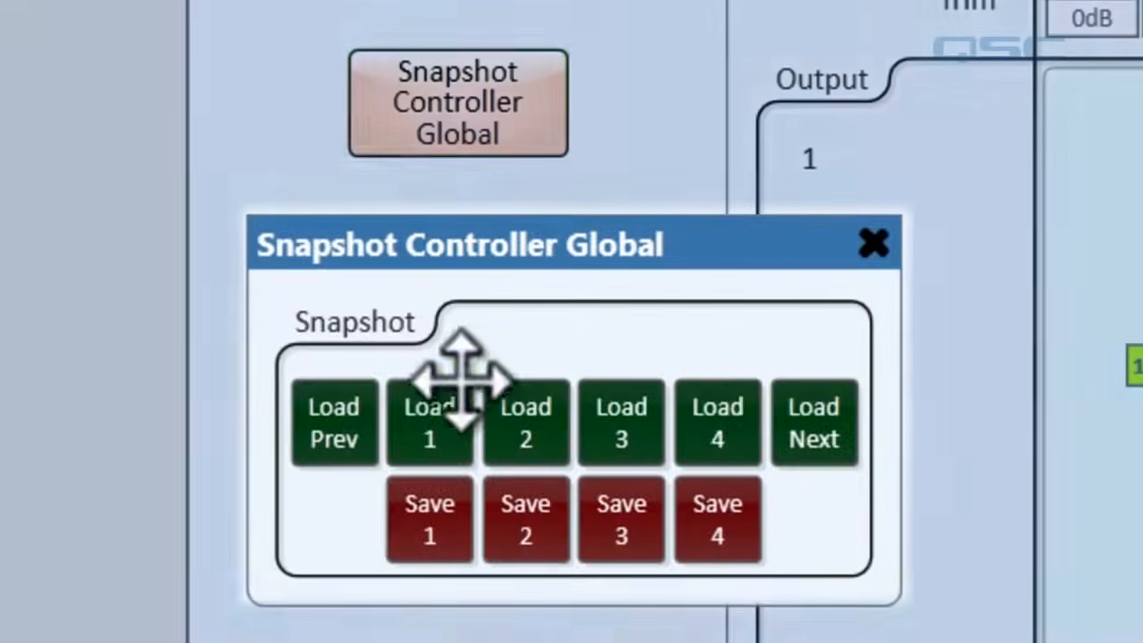
pyautogui.click(435, 393)
pyautogui.click(434, 520)
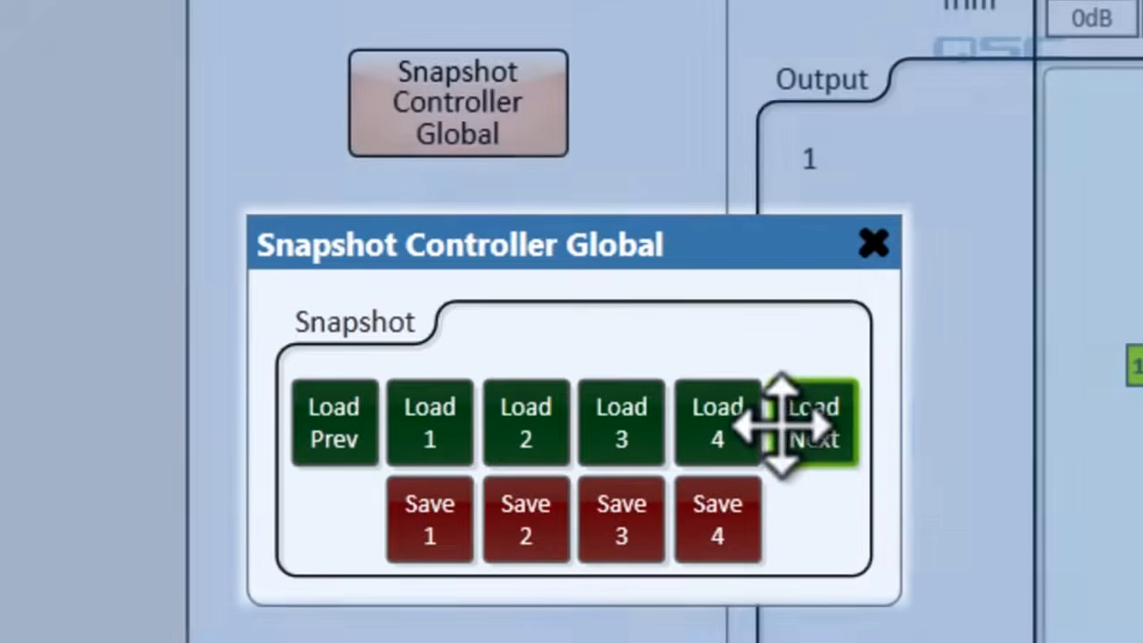
# Set the Global bank's snapshot count to 24.
pyautogui.click(457, 103)
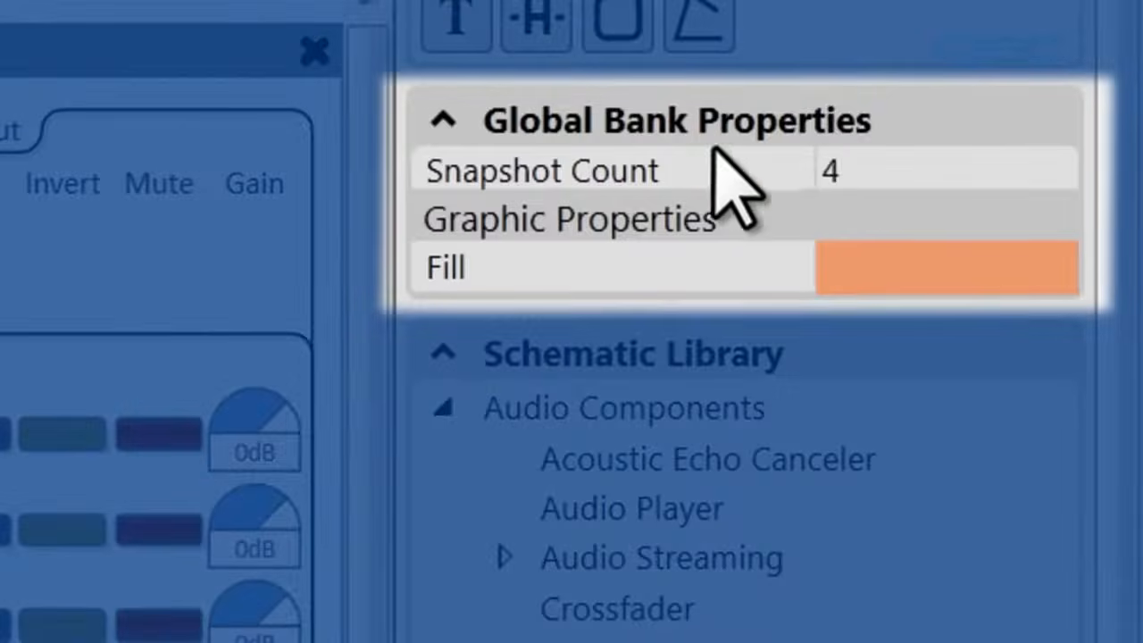
pyautogui.doubleClick(873, 170)
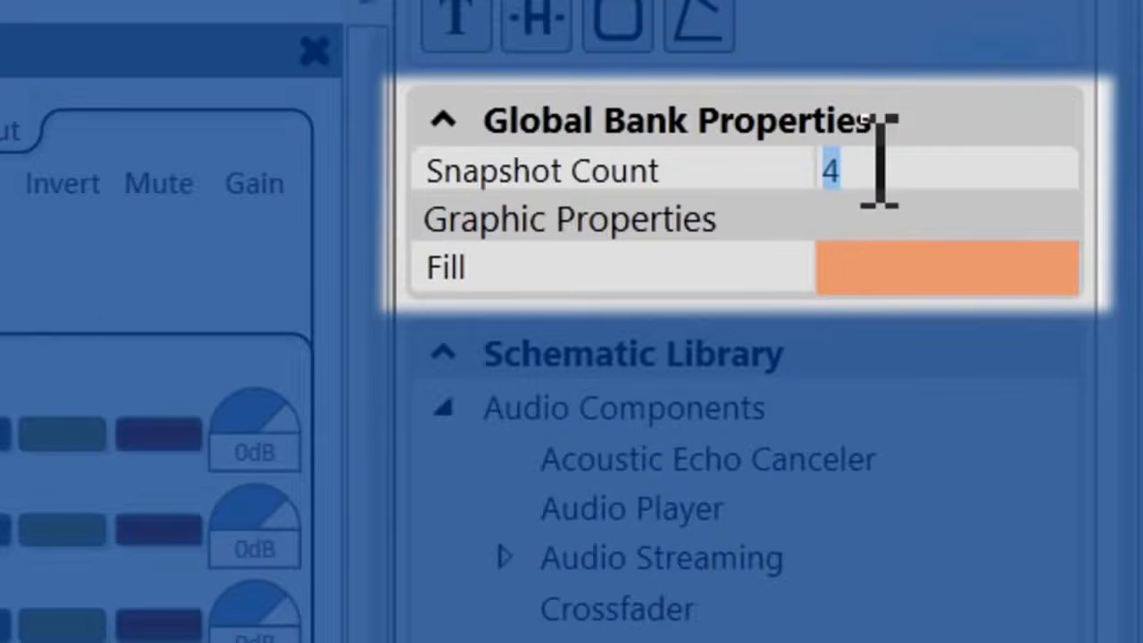
pyautogui.write('24')
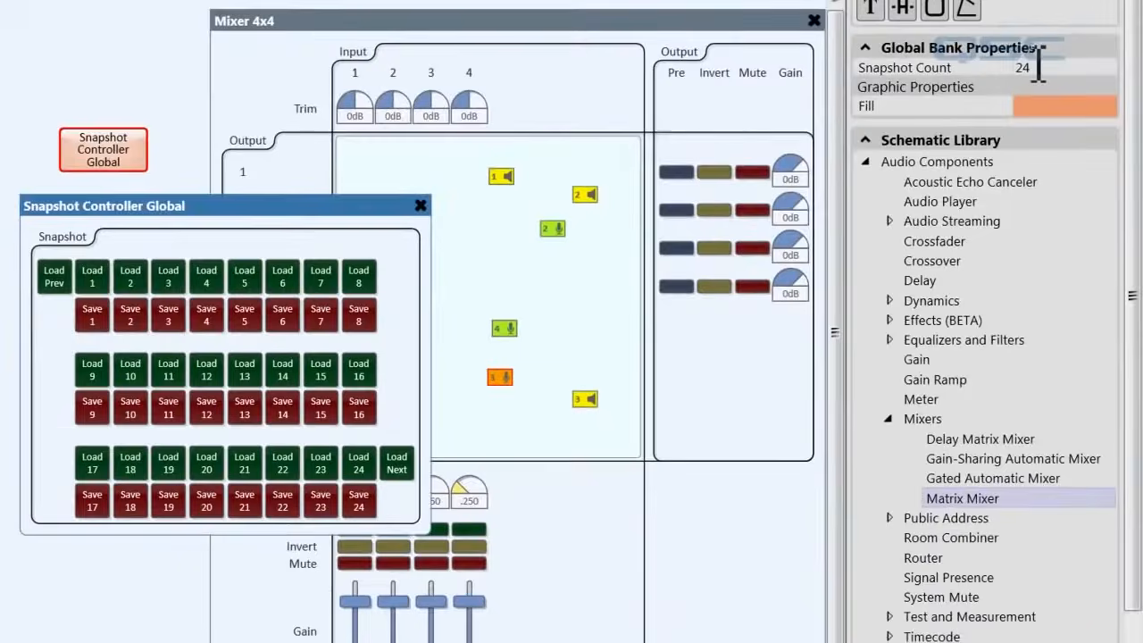
# Return the Global bank's snapshot count to 4.
pyautogui.click(1041, 68)
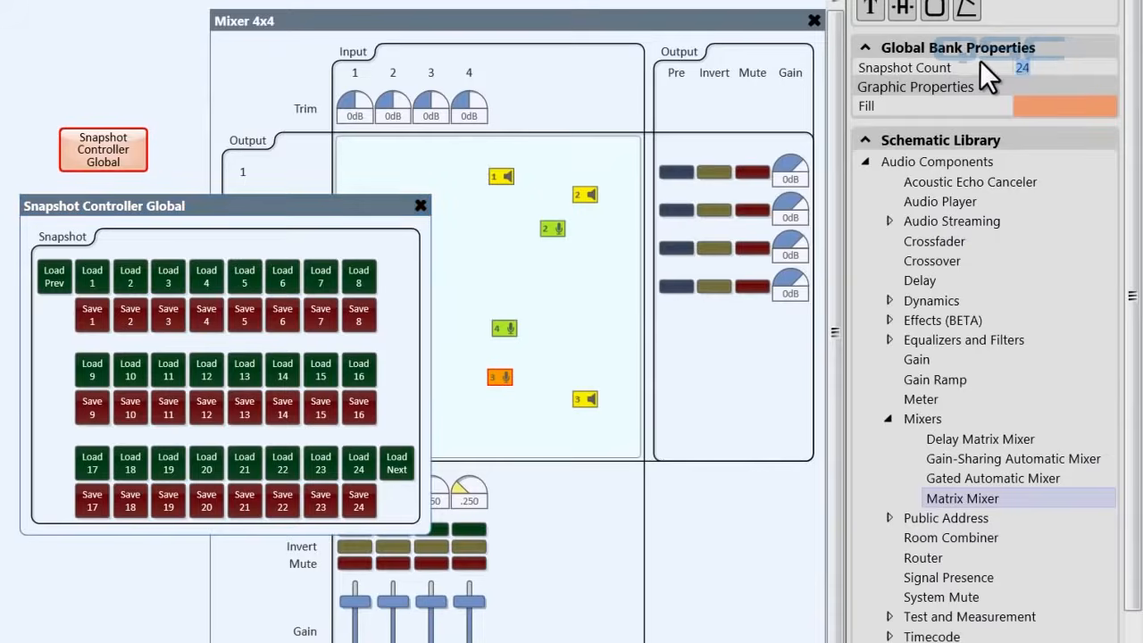
pyautogui.write('4')
pyautogui.press('Return')
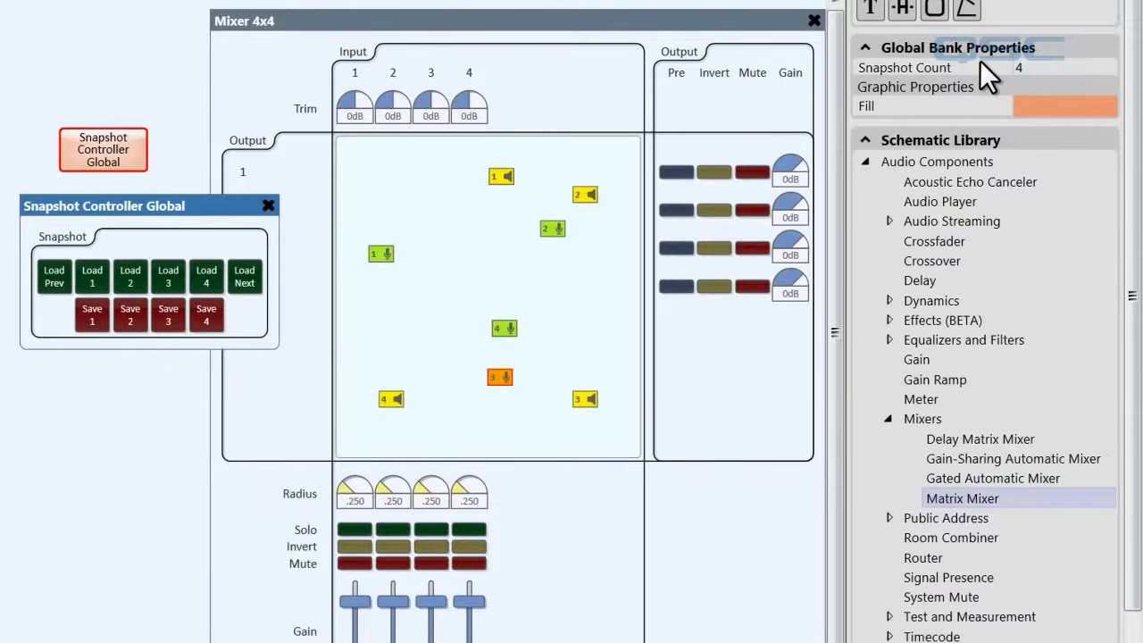
# Start running the design and save the current mixer layout as global snapshot 1.
pyautogui.press('F6')
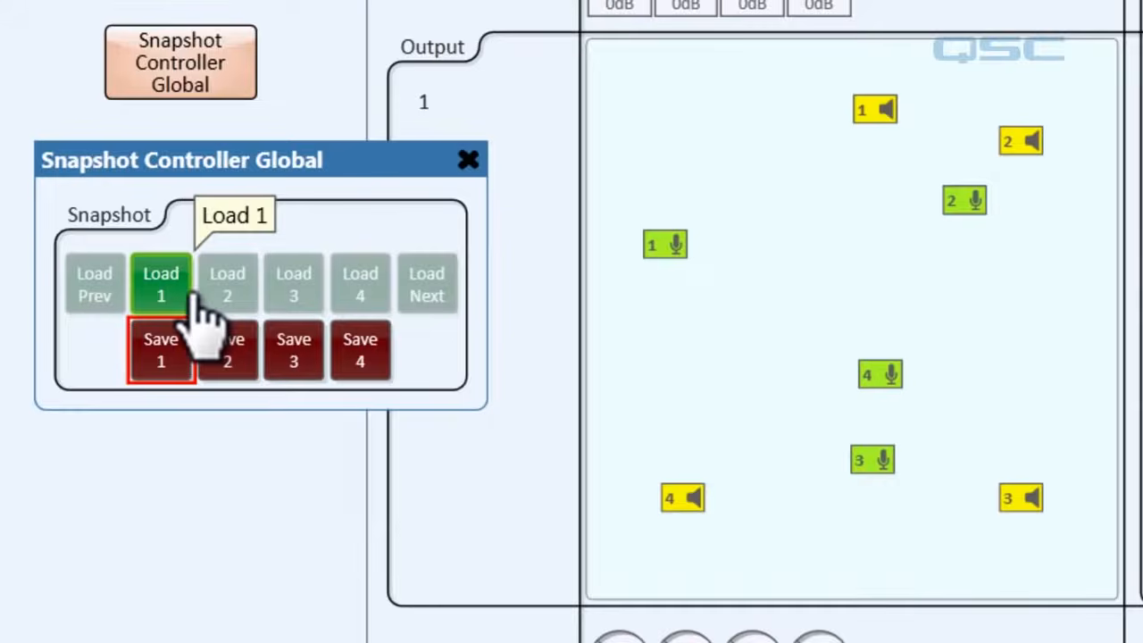
# Move speaker 1 and microphones 1 and 4 to new mixer positions and save the layout as snapshot 2.
pyautogui.moveTo(665, 246); pyautogui.dragTo(868, 263)
pyautogui.click(873, 108)
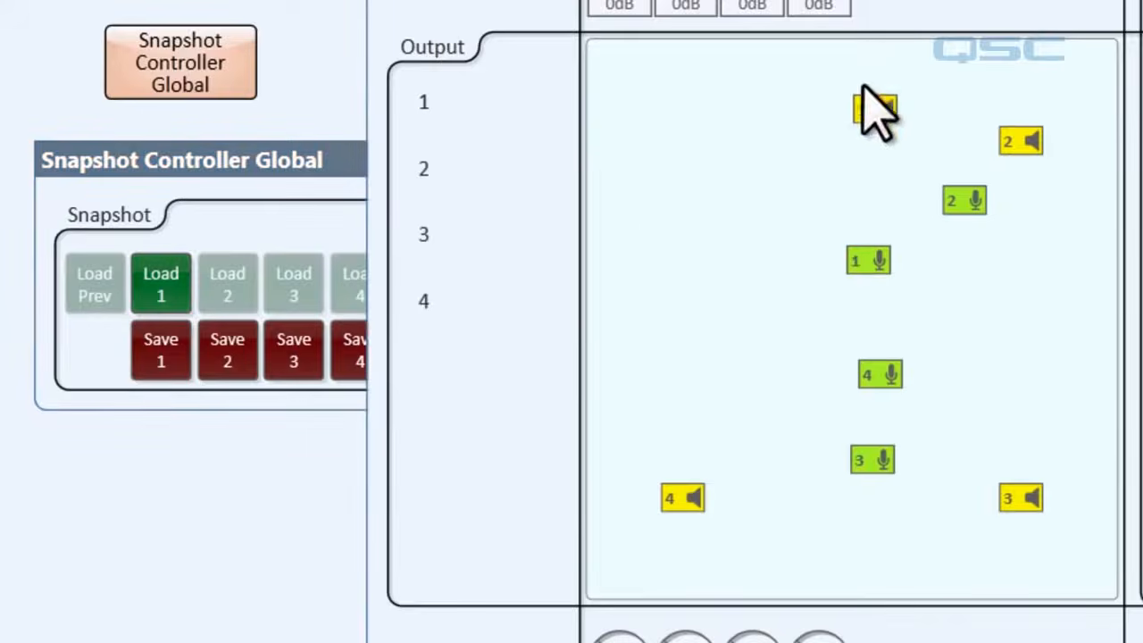
pyautogui.moveTo(882, 111); pyautogui.dragTo(702, 209)
pyautogui.moveTo(881, 376); pyautogui.dragTo(713, 300)
pyautogui.click(229, 355)
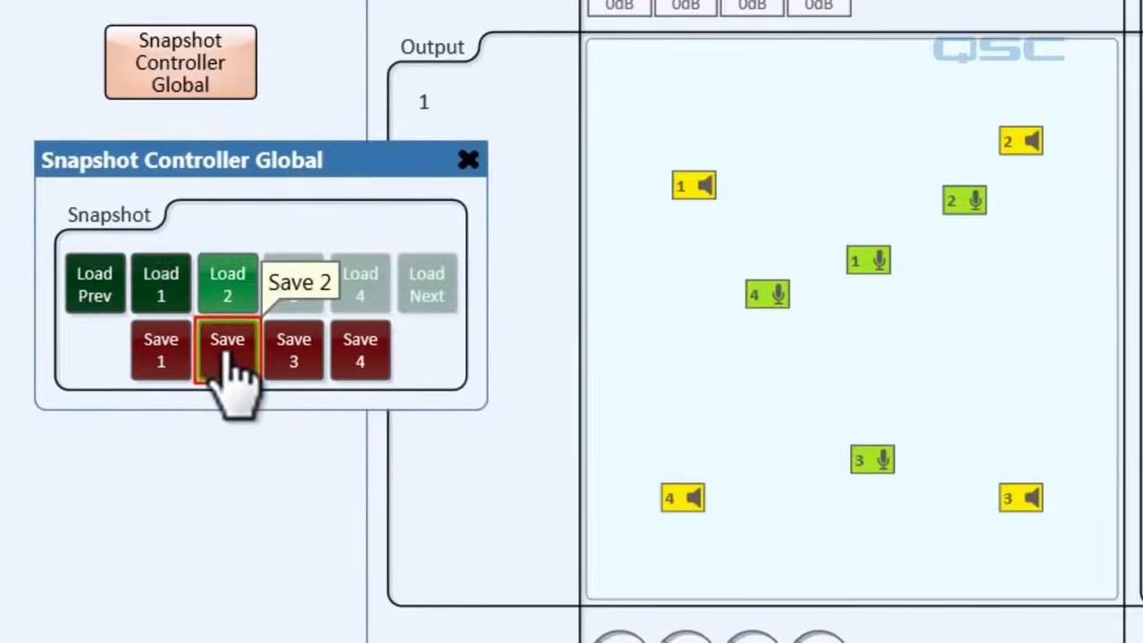
# Move speaker 4 and microphone 2 across the mixer area and save the layout as snapshot 3.
pyautogui.moveTo(672, 500); pyautogui.dragTo(987, 296)
pyautogui.moveTo(960, 201); pyautogui.dragTo(674, 425)
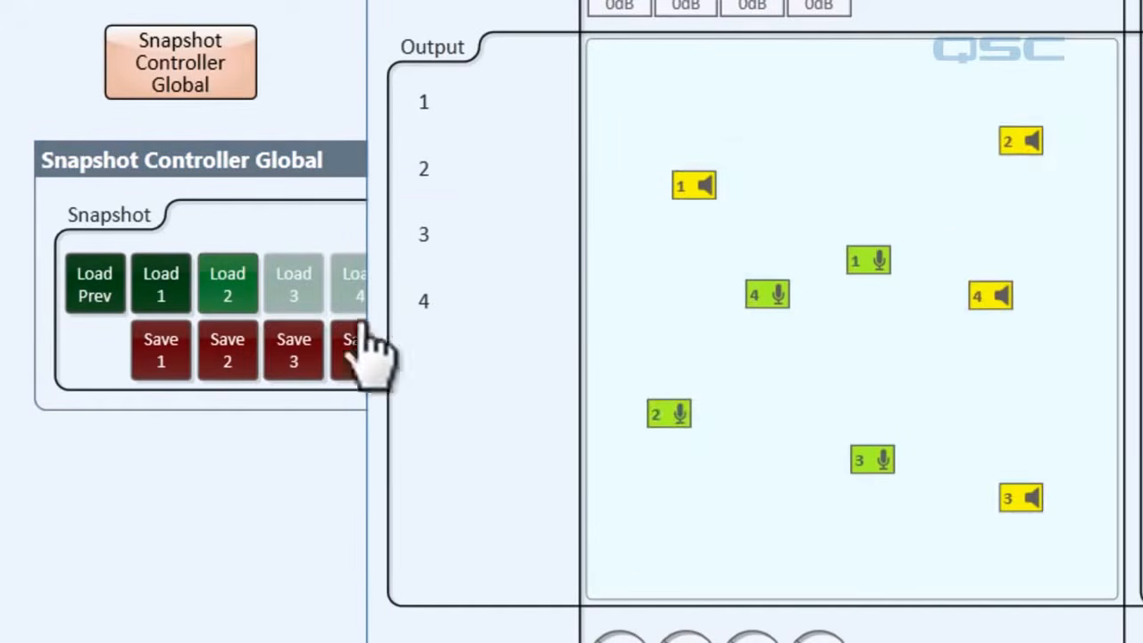
pyautogui.click(295, 357)
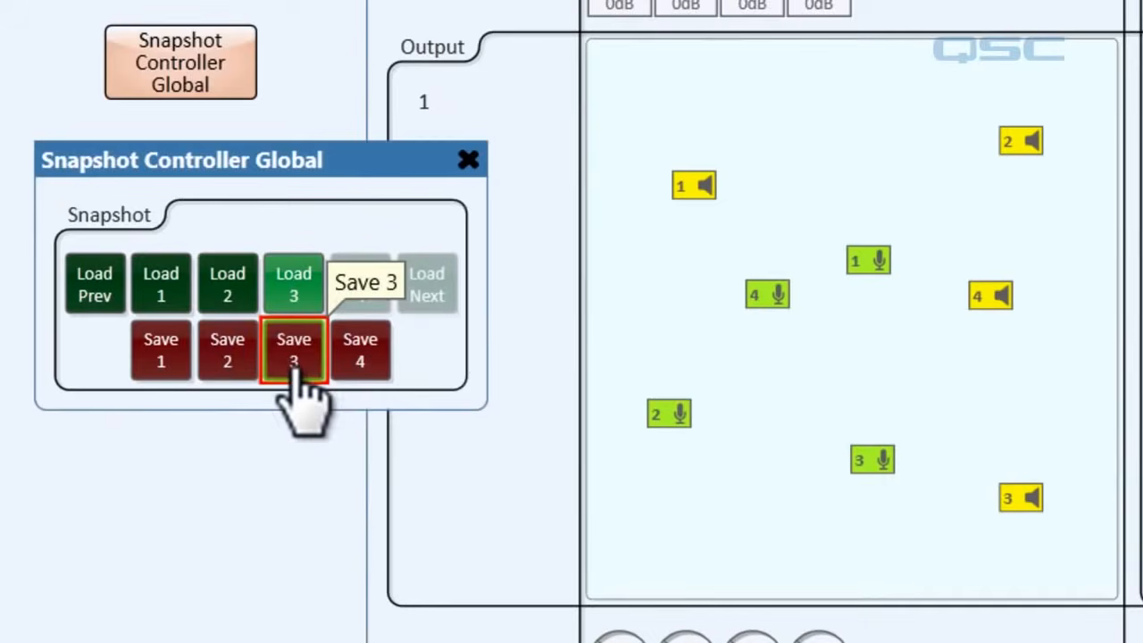
# Load snapshots 1 and 2 directly, and step through the saved snapshots with Load Prev and Load Next.
pyautogui.click(166, 286)
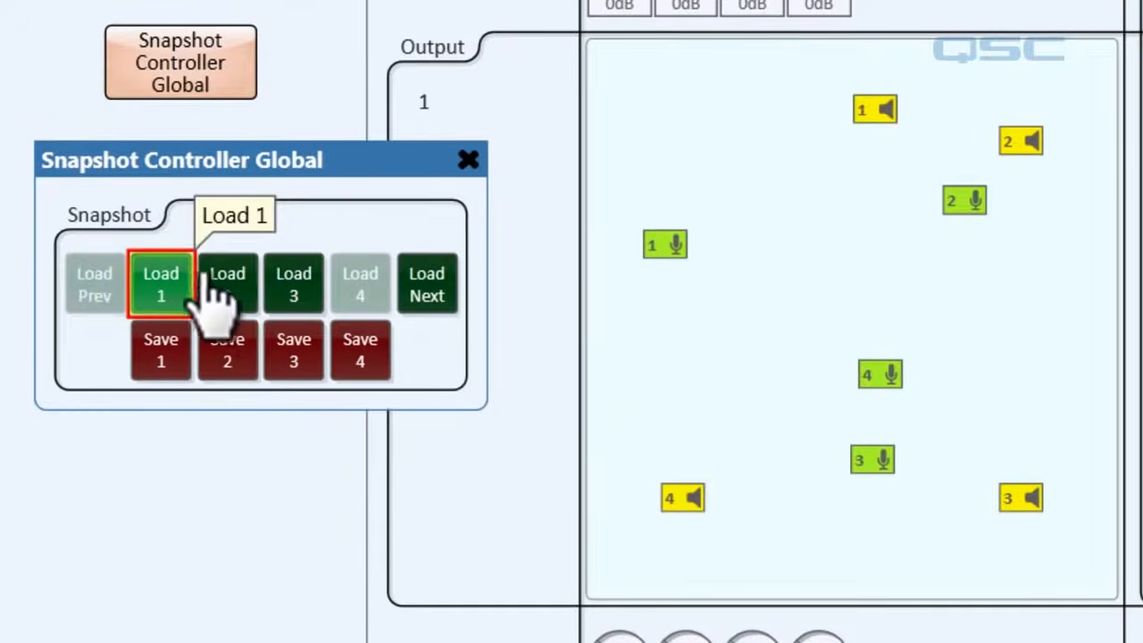
pyautogui.click(231, 286)
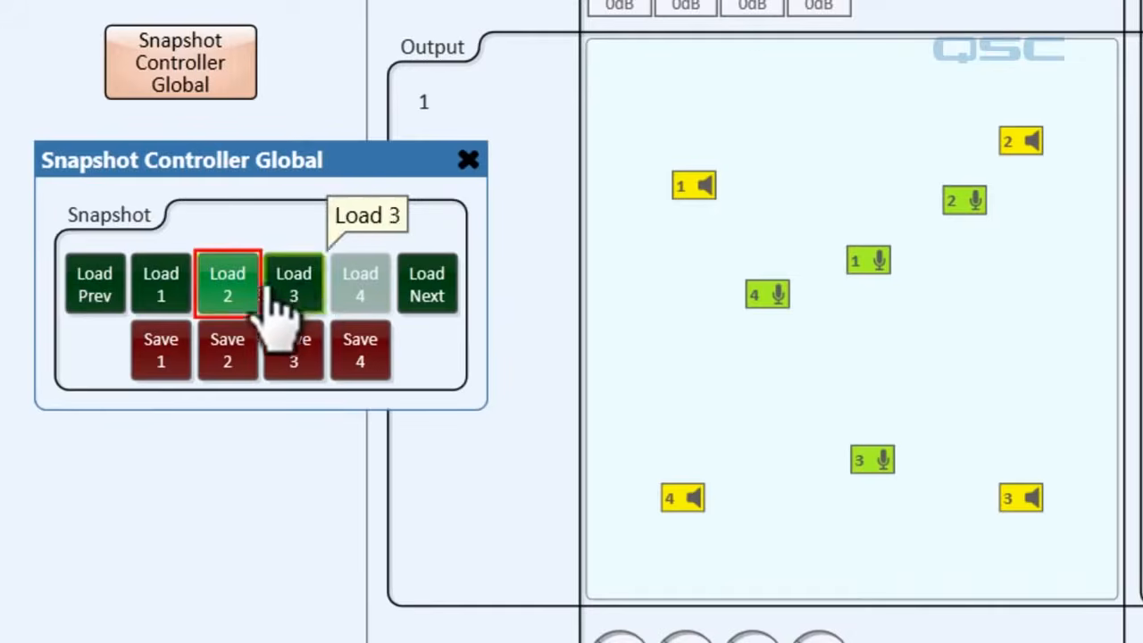
pyautogui.click(93, 288)
pyautogui.click(431, 286)
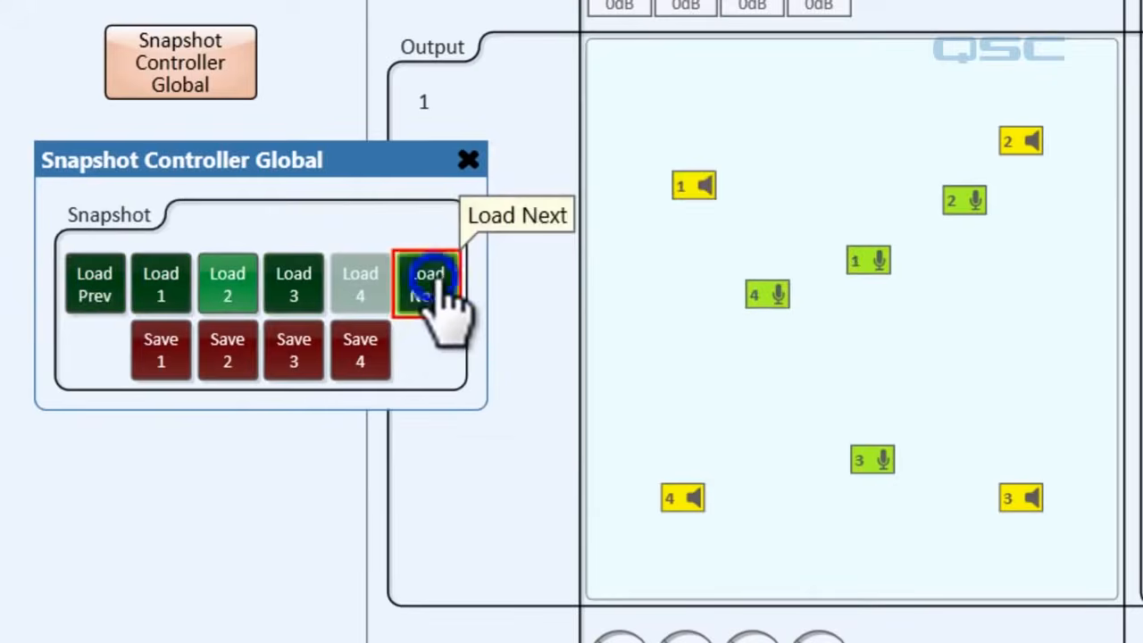
pyautogui.click(430, 286)
pyautogui.click(94, 284)
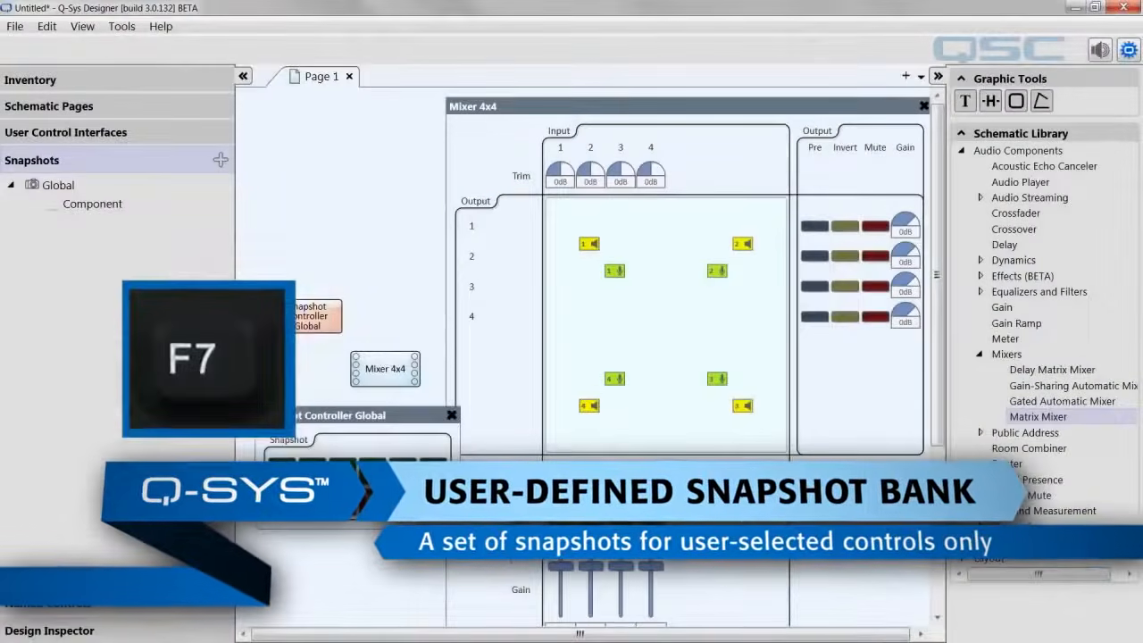
# Return to design mode and delete the Snapshot Controller Global component from the schematic.
pyautogui.press('F7')
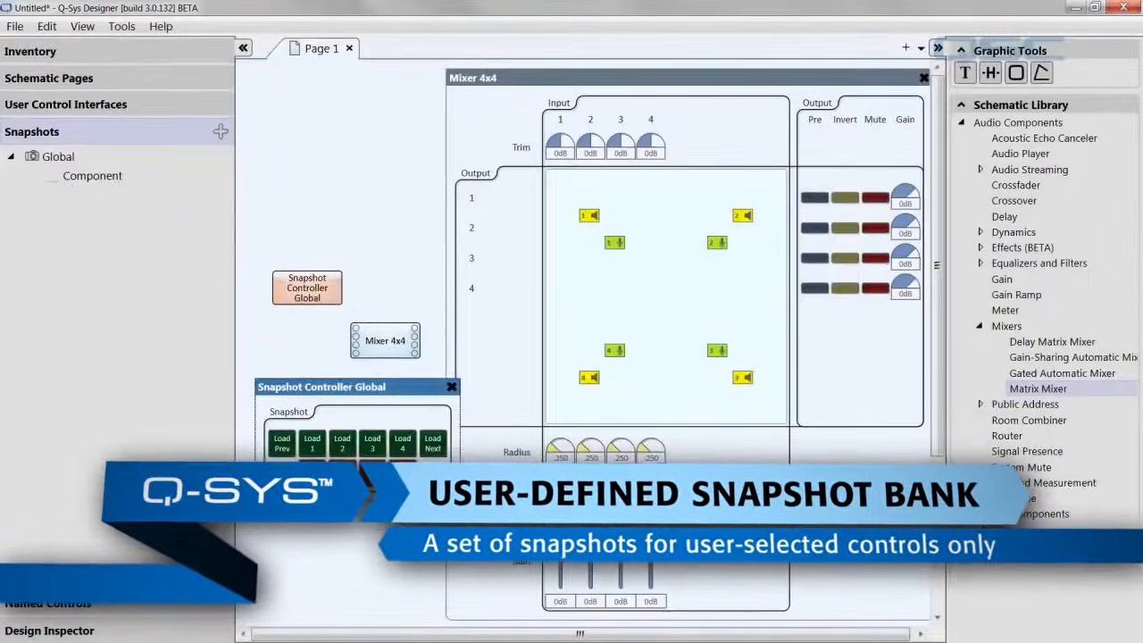
pyautogui.click(302, 291)
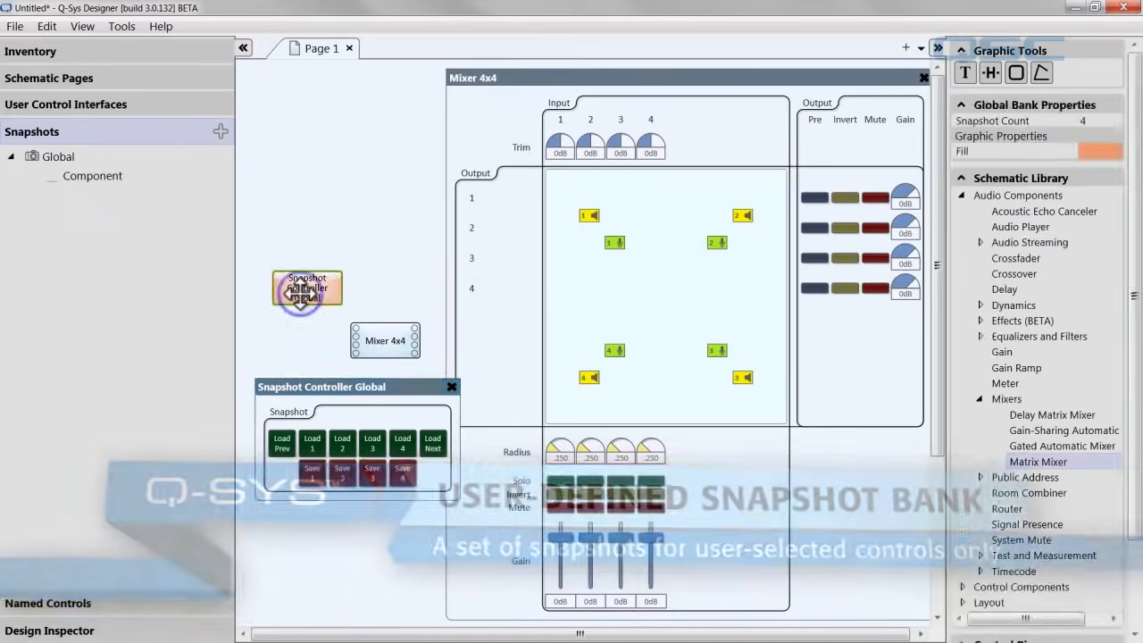
pyautogui.press('Delete')
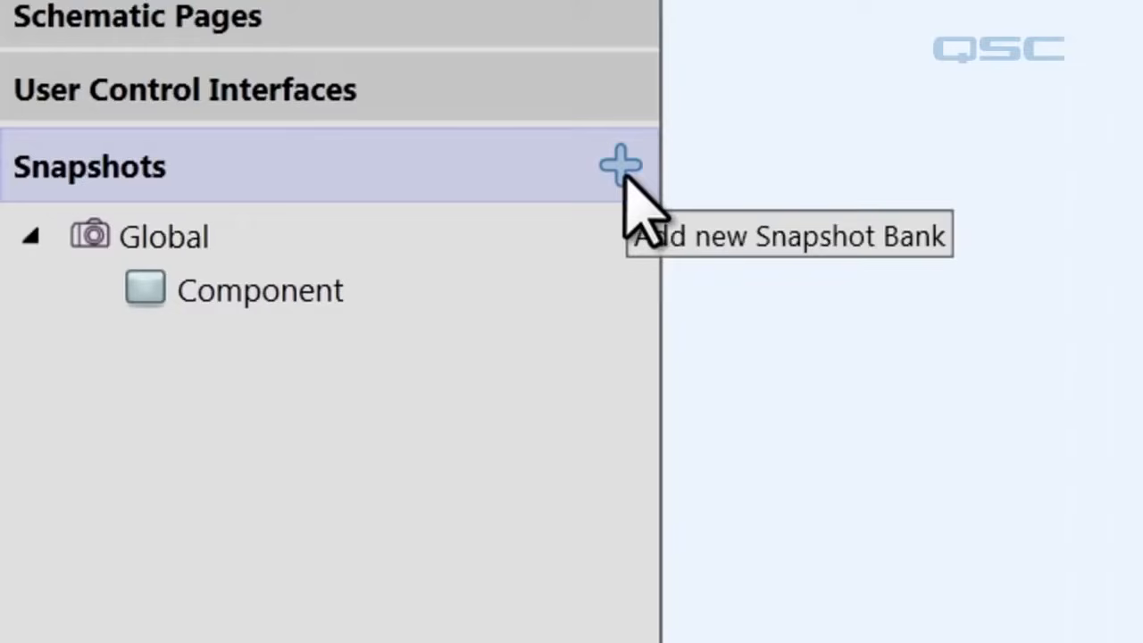
# Create a new empty snapshot bank and place its controller component on the schematic.
pyautogui.click(623, 168)
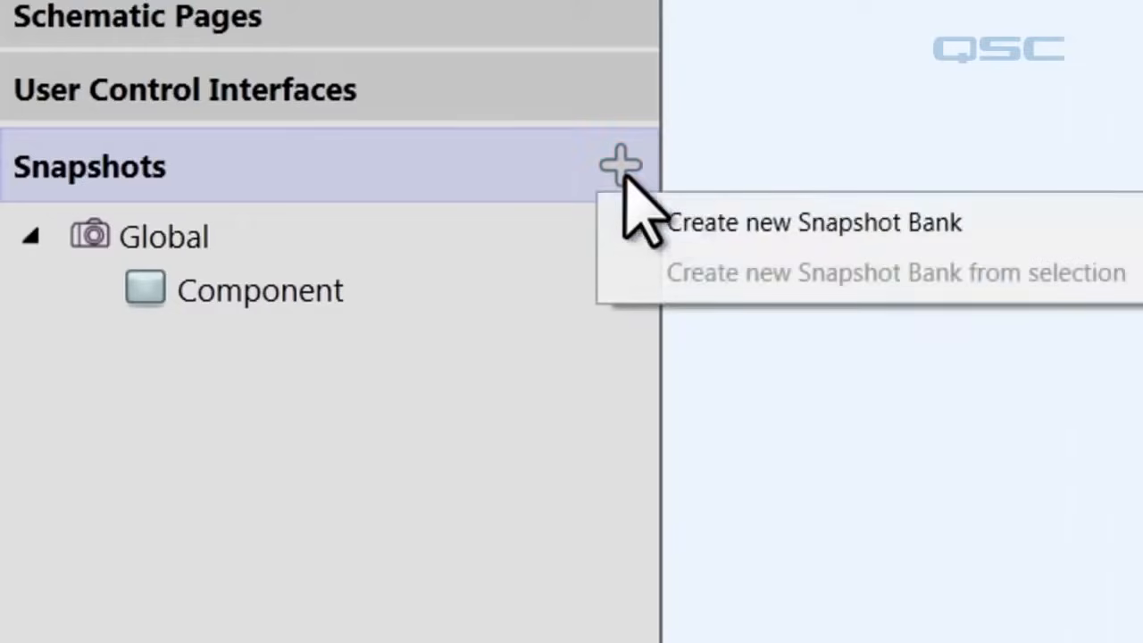
pyautogui.click(726, 226)
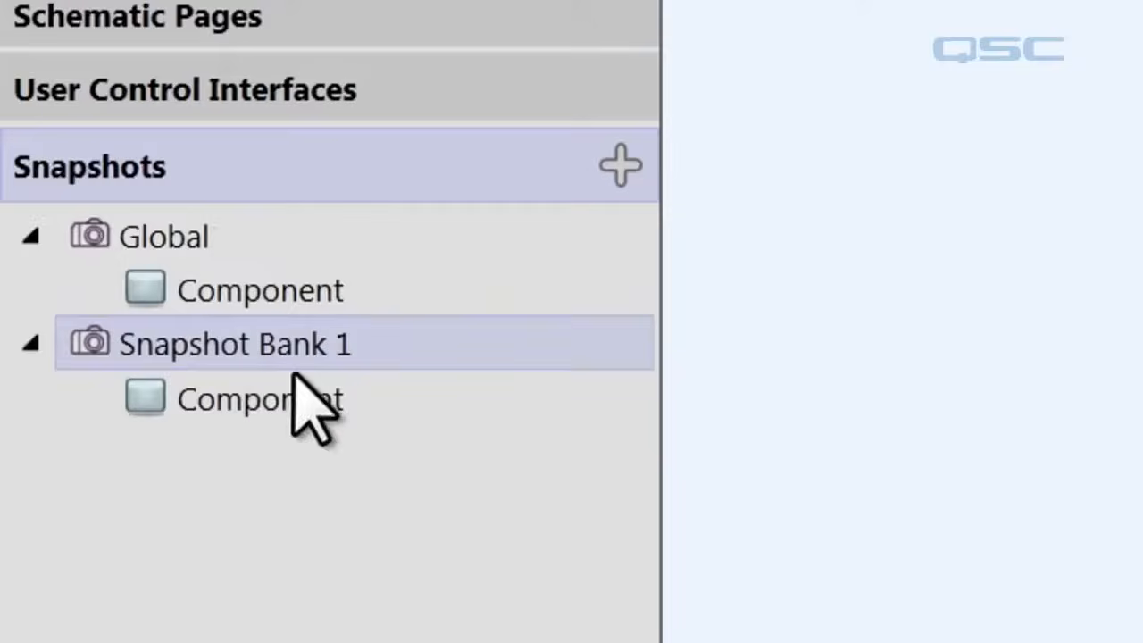
pyautogui.click(282, 433)
pyautogui.moveTo(159, 404); pyautogui.dragTo(626, 551)
pyautogui.moveTo(478, 241); pyautogui.dragTo(478, 241)
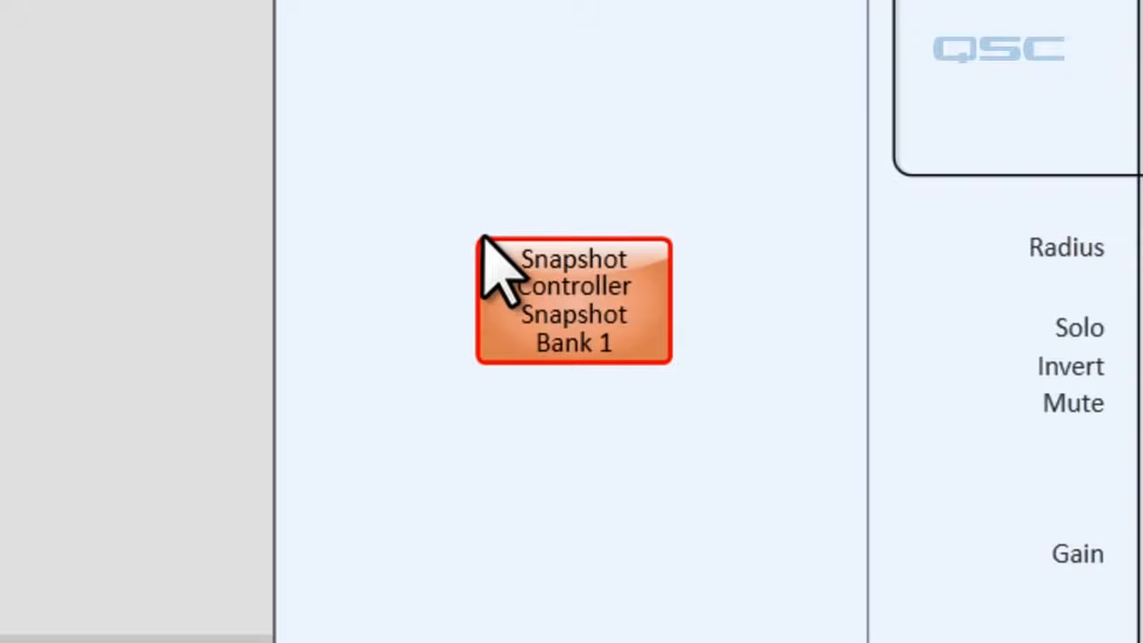
pyautogui.click(521, 252)
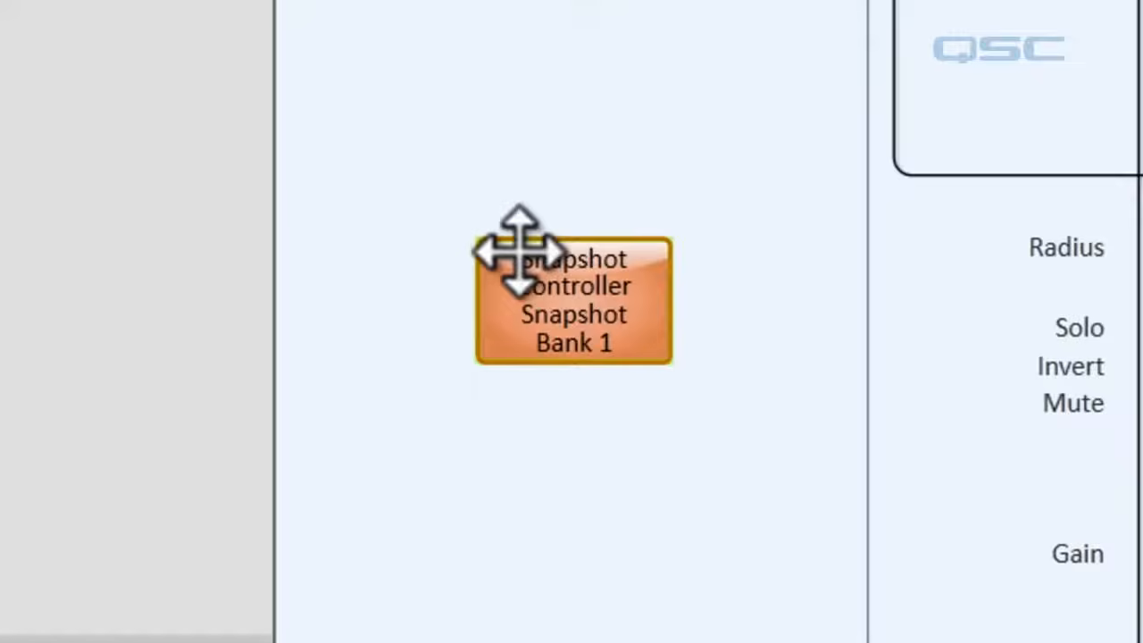
# Add the entire Mixer 4x4 component to Snapshot Bank 1.
pyautogui.click(987, 468)
pyautogui.moveTo(987, 468); pyautogui.dragTo(287, 111)
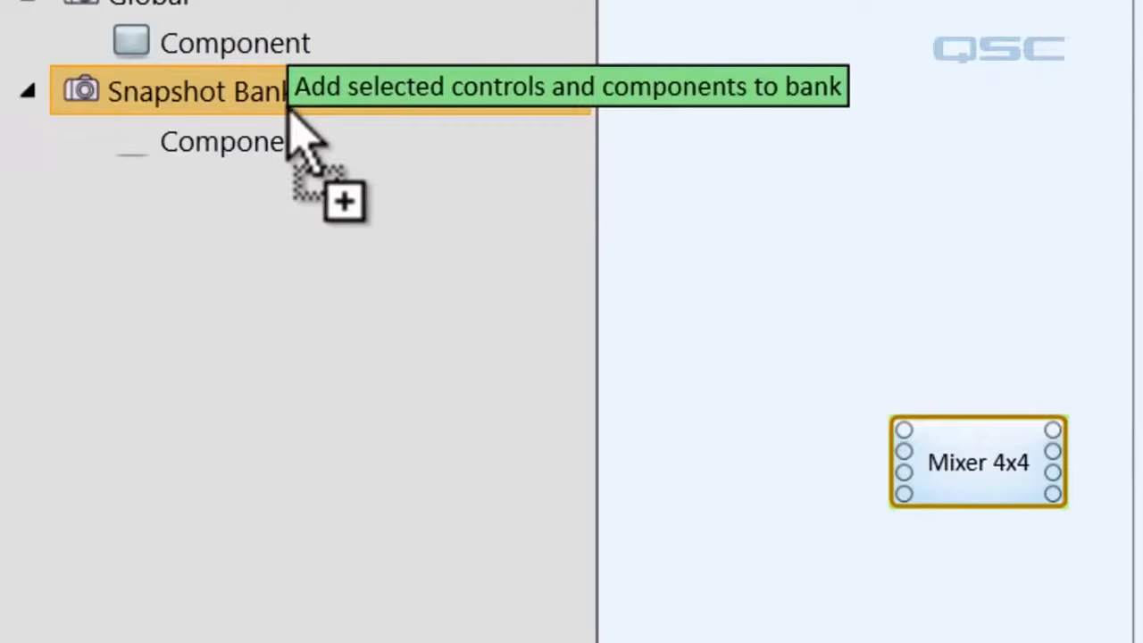
pyautogui.moveTo(288, 113); pyautogui.dragTo(288, 110)
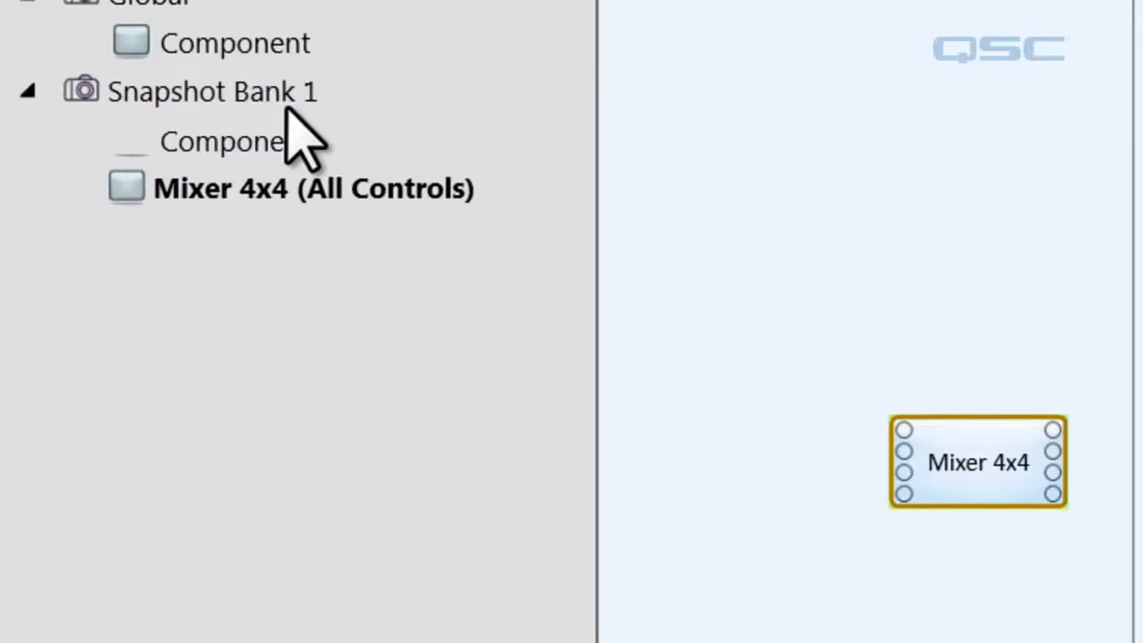
# Replace the Mixer 4x4 (All Controls) entry in Snapshot Bank 1 with only the mixer's Input 1 Gain control.
pyautogui.click(293, 193)
pyautogui.press('Delete')
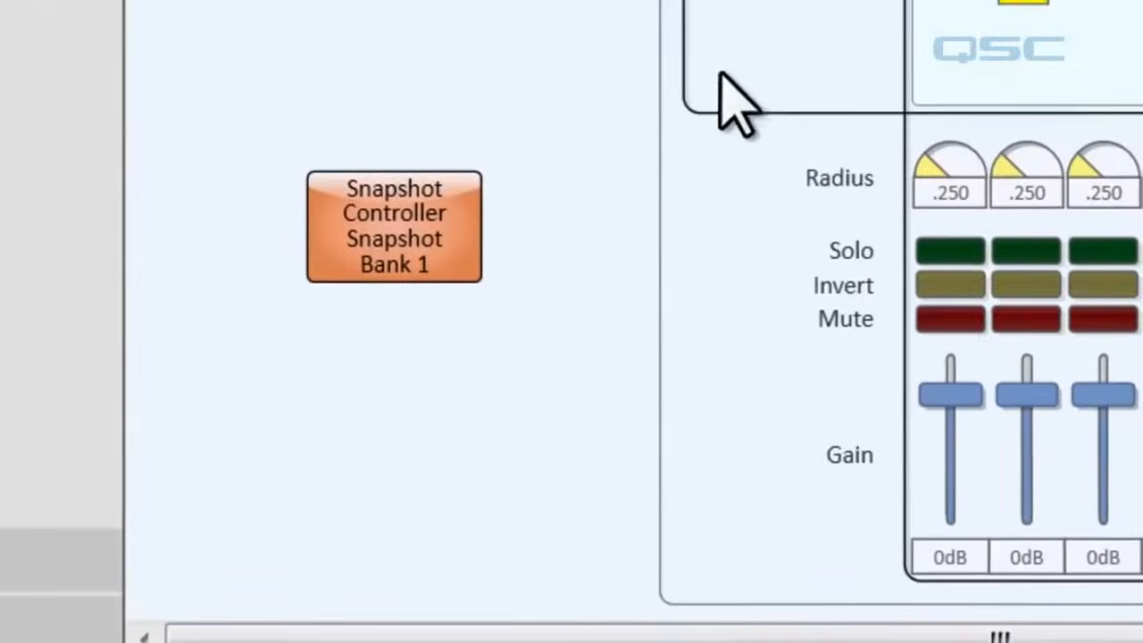
pyautogui.moveTo(944, 390); pyautogui.dragTo(294, 114)
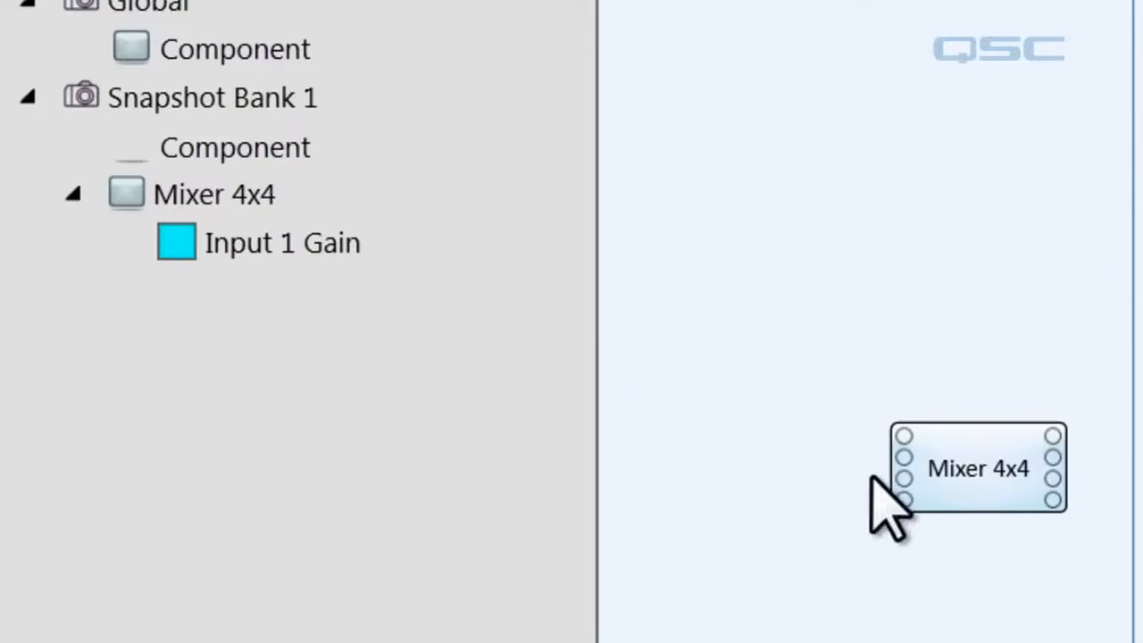
# Create a new snapshot bank from the Mixer 4x4 component as the selection.
pyautogui.click(996, 433)
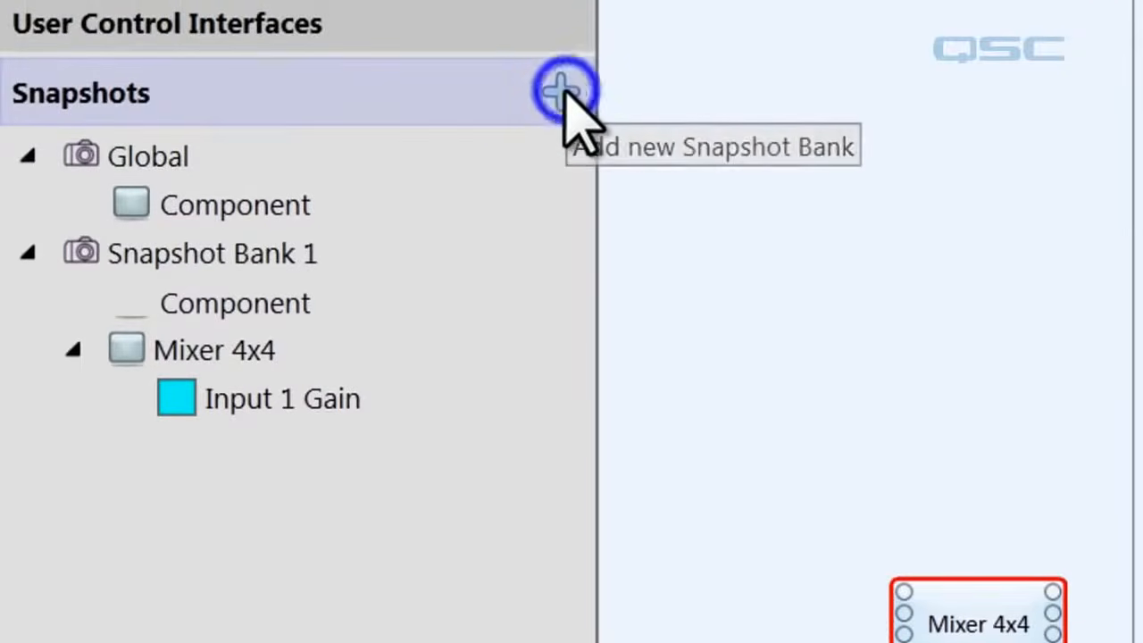
pyautogui.click(563, 93)
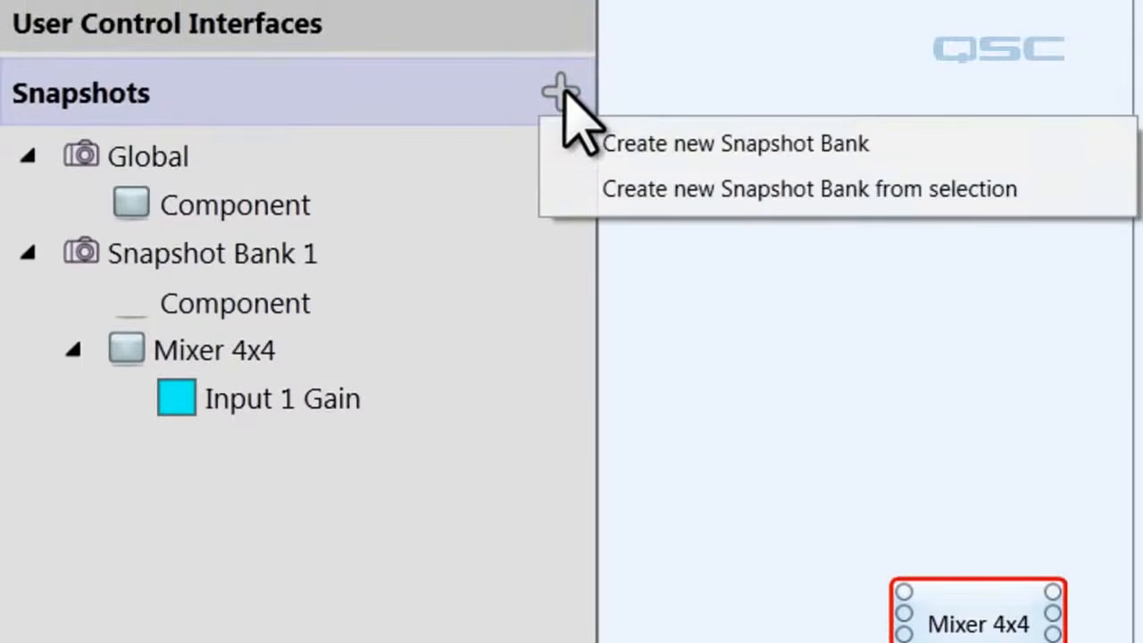
pyautogui.click(649, 190)
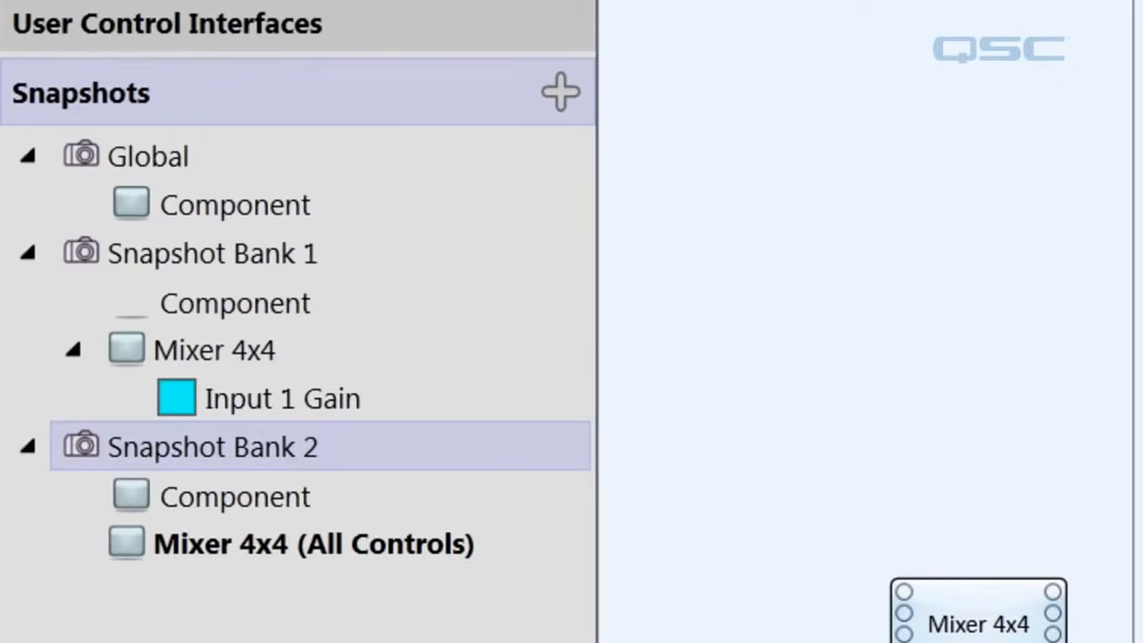
# Rename Snapshot Bank 1 as Gain Only.
pyautogui.click(259, 251)
pyautogui.click(302, 252)
pyautogui.write('Gain Only')
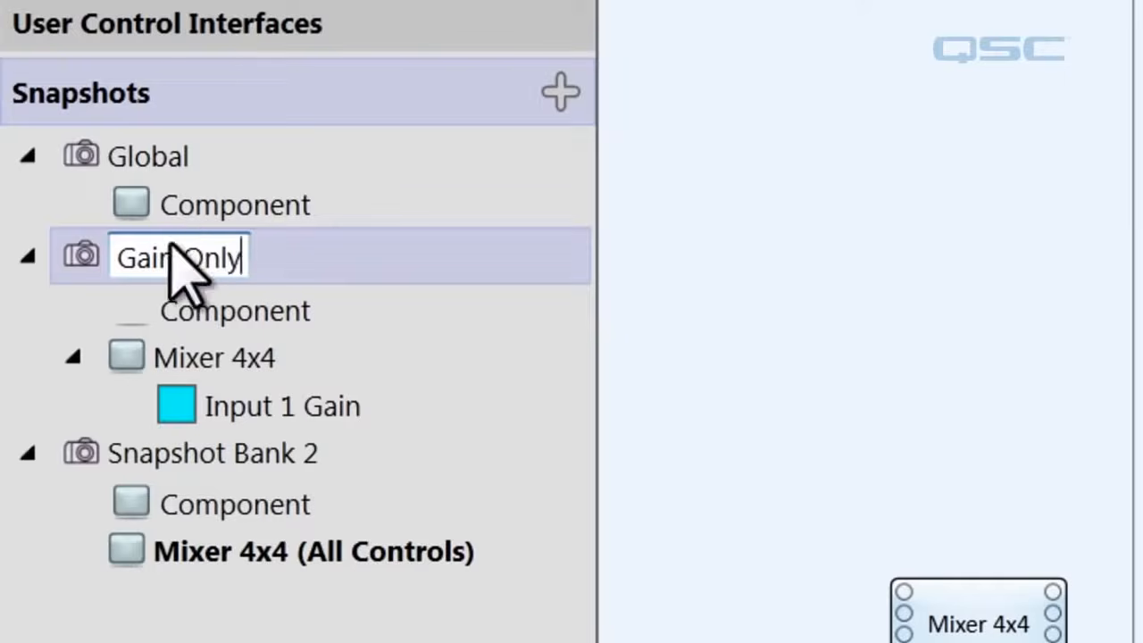
# Rename Snapshot Bank 2 as Entire Mixer.
pyautogui.click(170, 456)
pyautogui.click(178, 456)
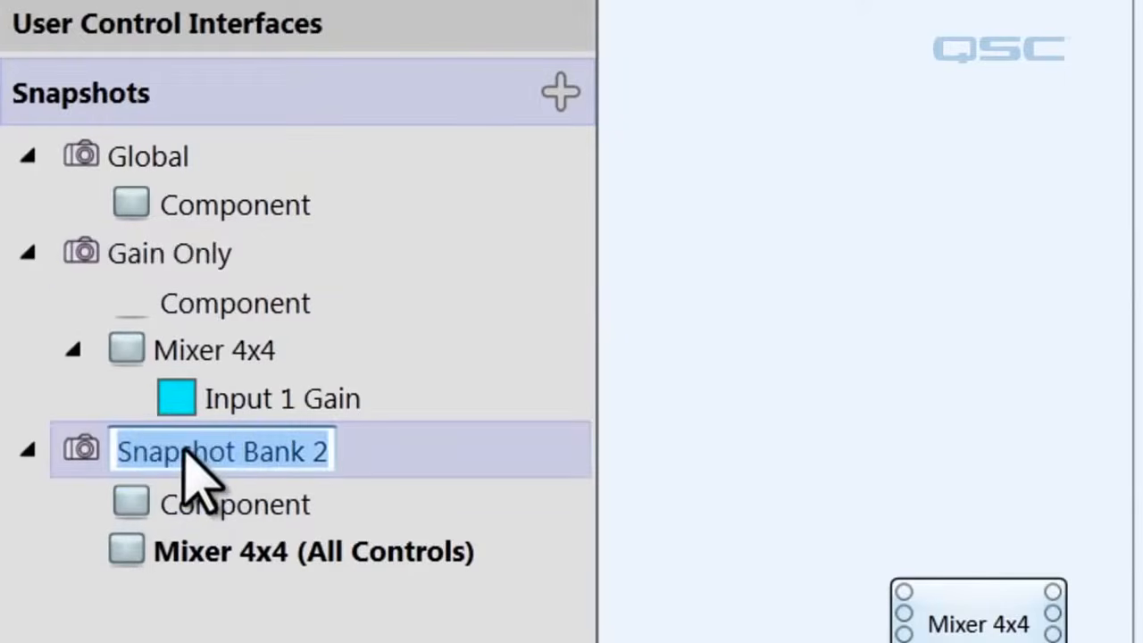
pyautogui.write('Entire Mixer')
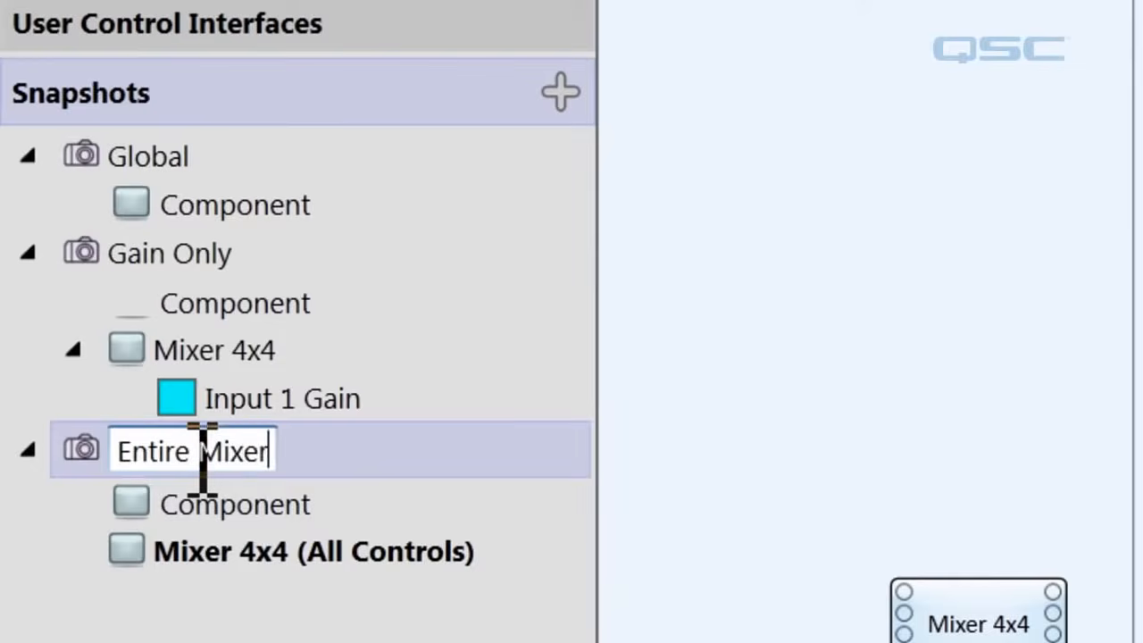
pyautogui.press('Return')
# Place the Gain Only and Entire Mixer snapshot controllers in the schematic and widen the properties area.
pyautogui.moveTo(125, 304); pyautogui.dragTo(781, 253)
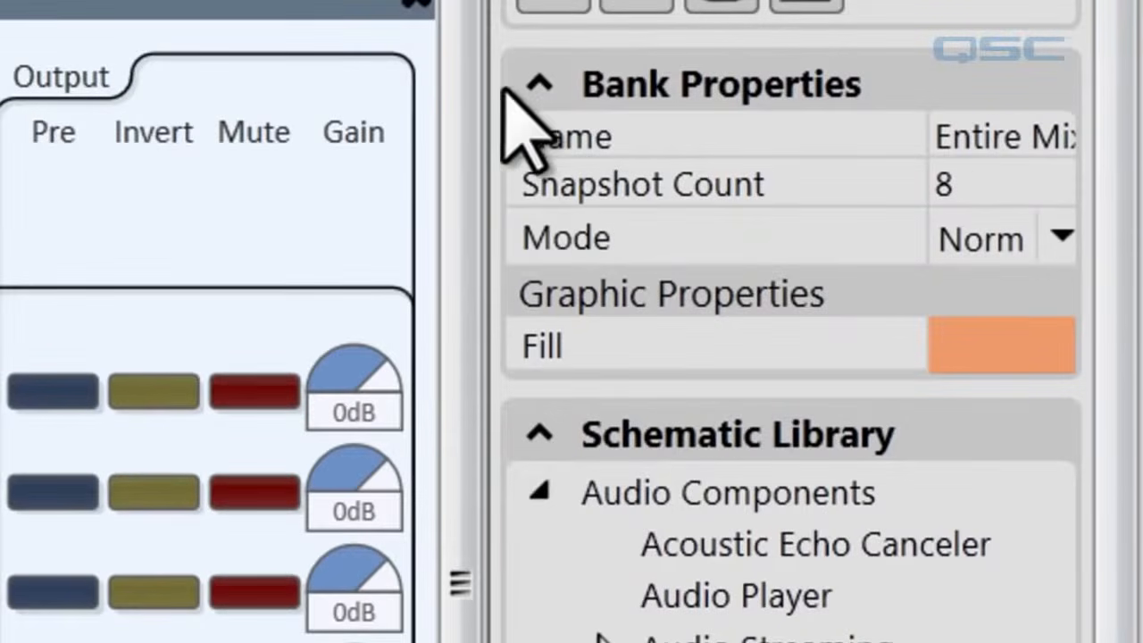
pyautogui.moveTo(485, 84); pyautogui.dragTo(317, 65)
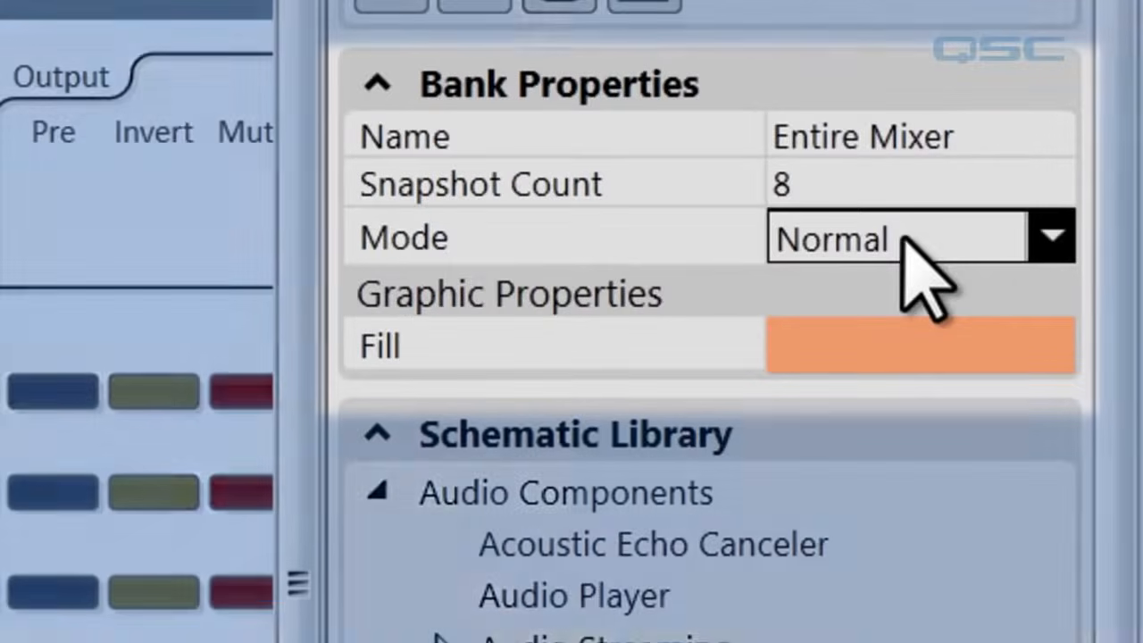
# Set the Gain Only bank's mode to WriteProtect and its snapshot count to 4.
pyautogui.click(904, 239)
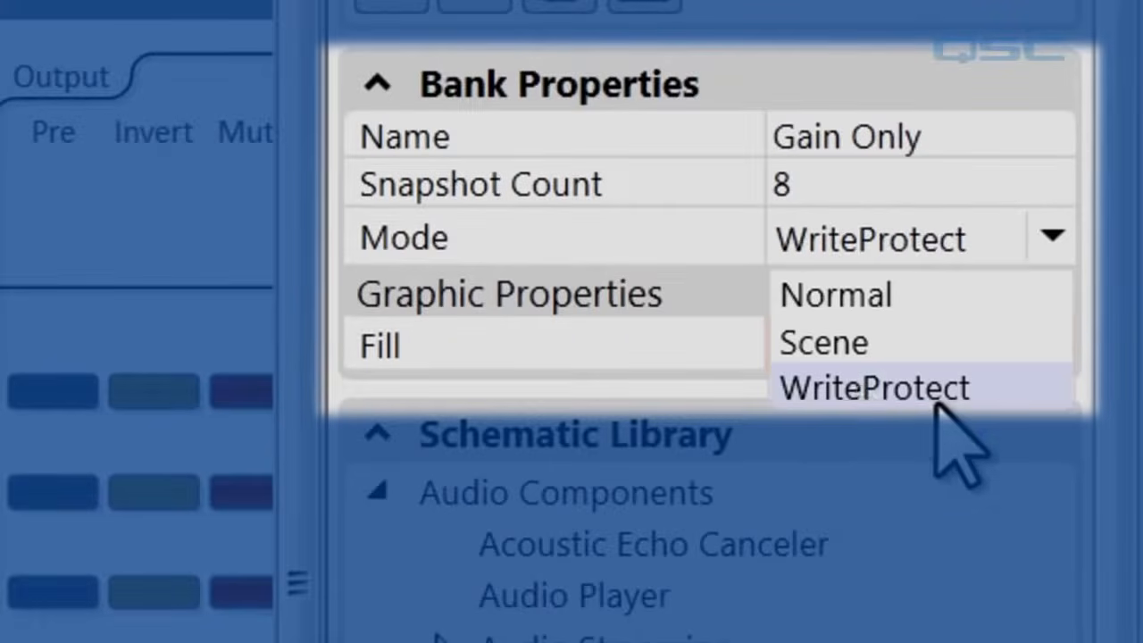
pyautogui.click(938, 395)
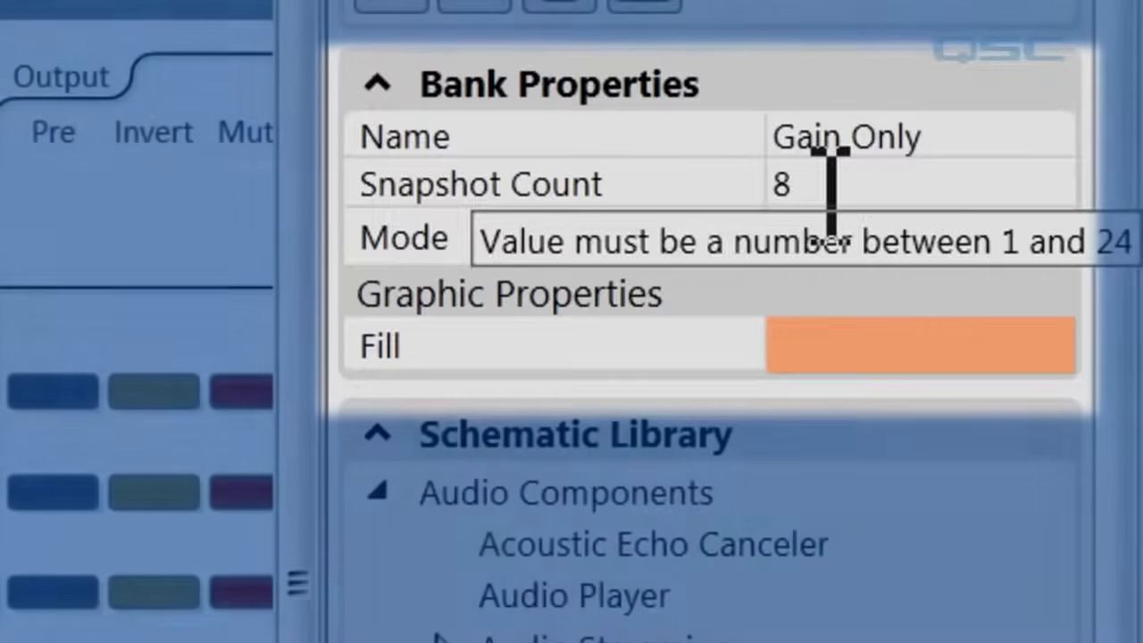
pyautogui.click(808, 183)
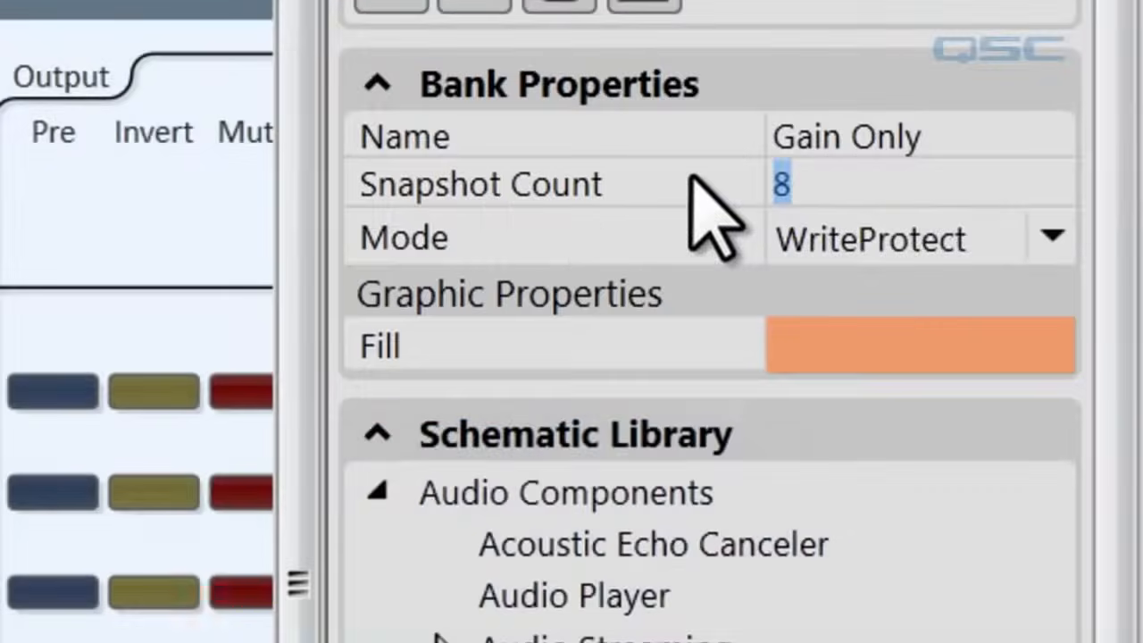
pyautogui.write('4x')
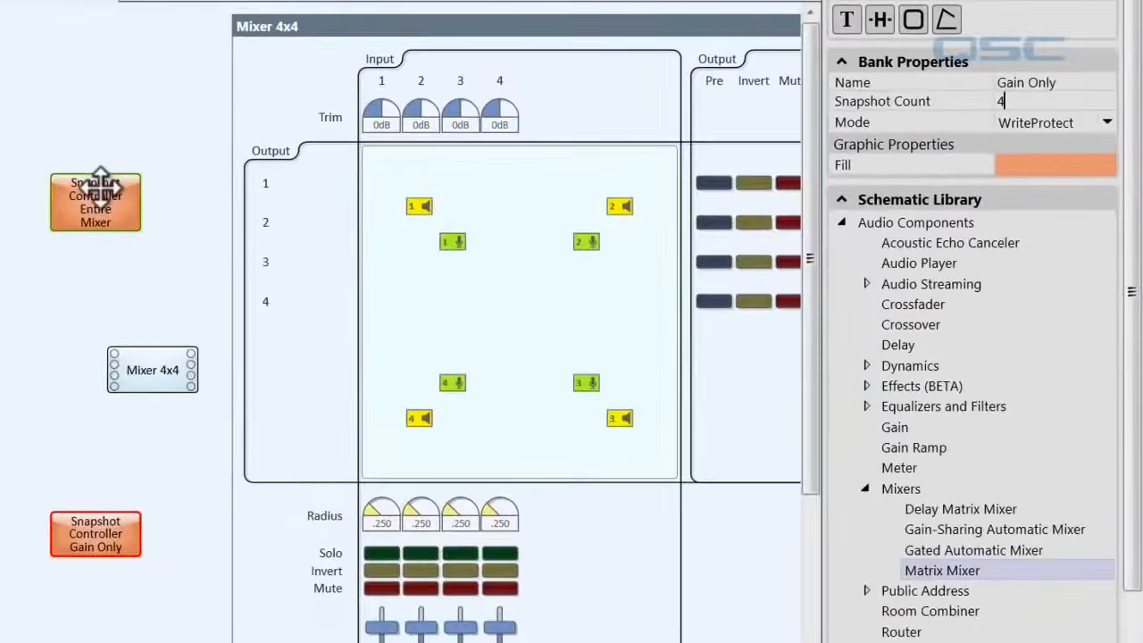
pyautogui.write('4')
pyautogui.click(226, 105)
# Run the design in emulation and turn off Write Protect in the Gain Only snapshot controller.
pyautogui.press('F6')
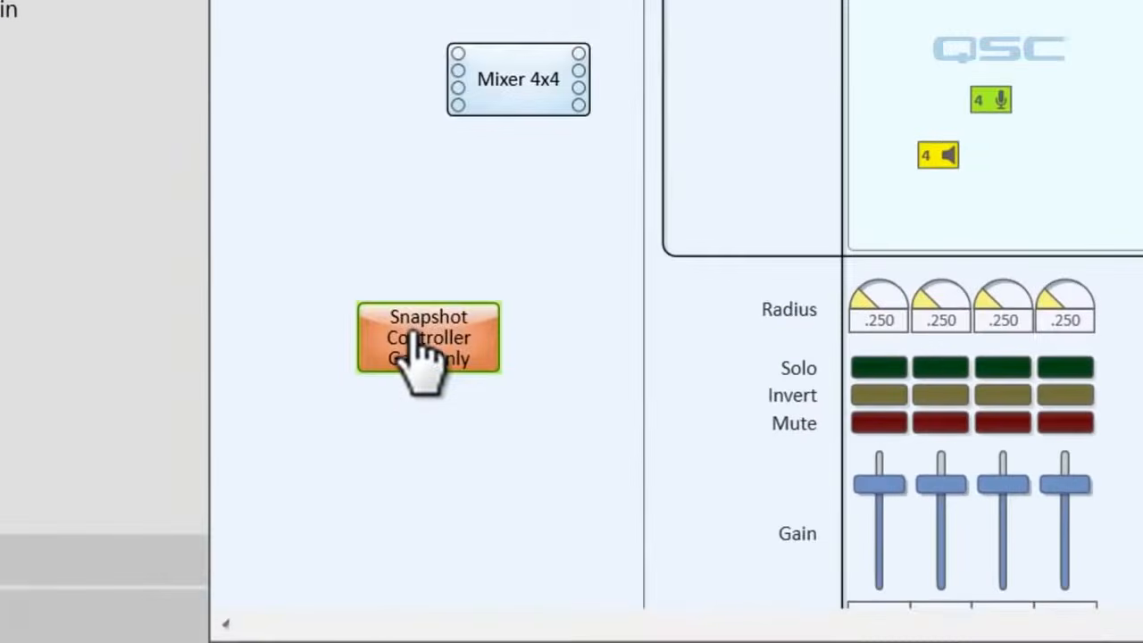
pyautogui.doubleClick(413, 338)
pyautogui.moveTo(556, 369); pyautogui.dragTo(423, 69)
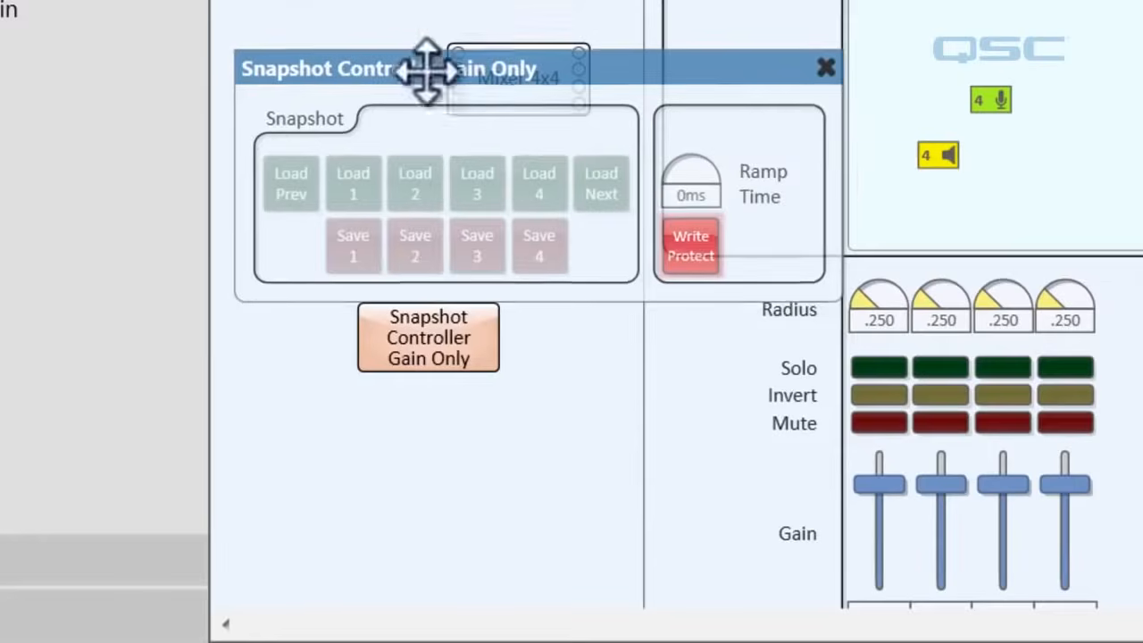
pyautogui.click(693, 255)
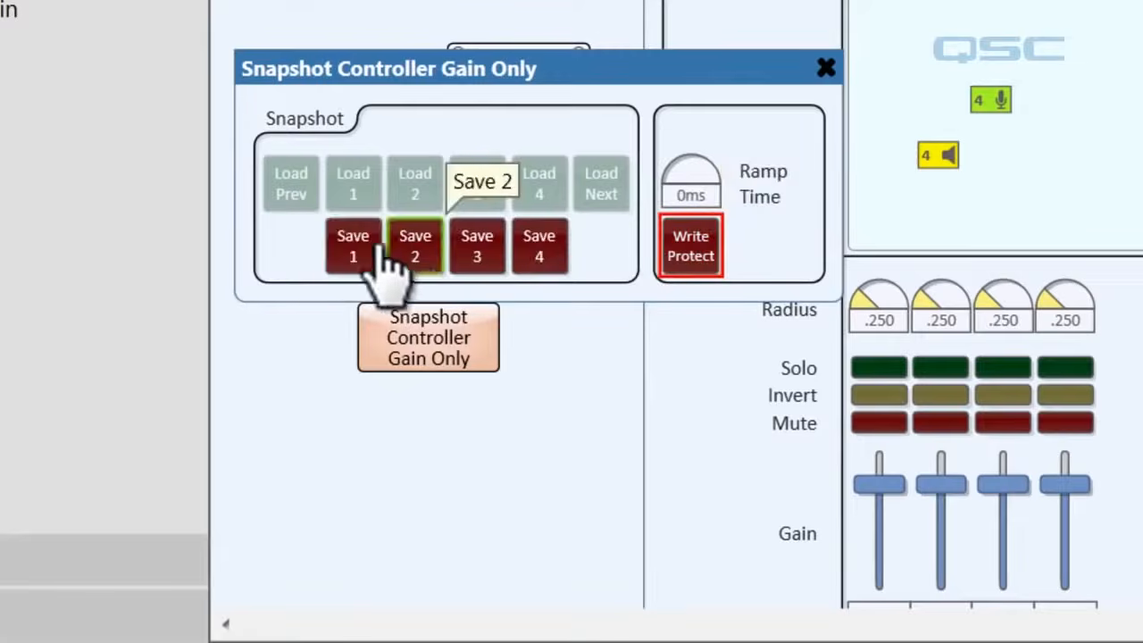
# Save the current gain as Gain Only snapshot 1 and a lowered Input 1 Gain of about -20.8 dB as snapshot 2.
pyautogui.click(350, 246)
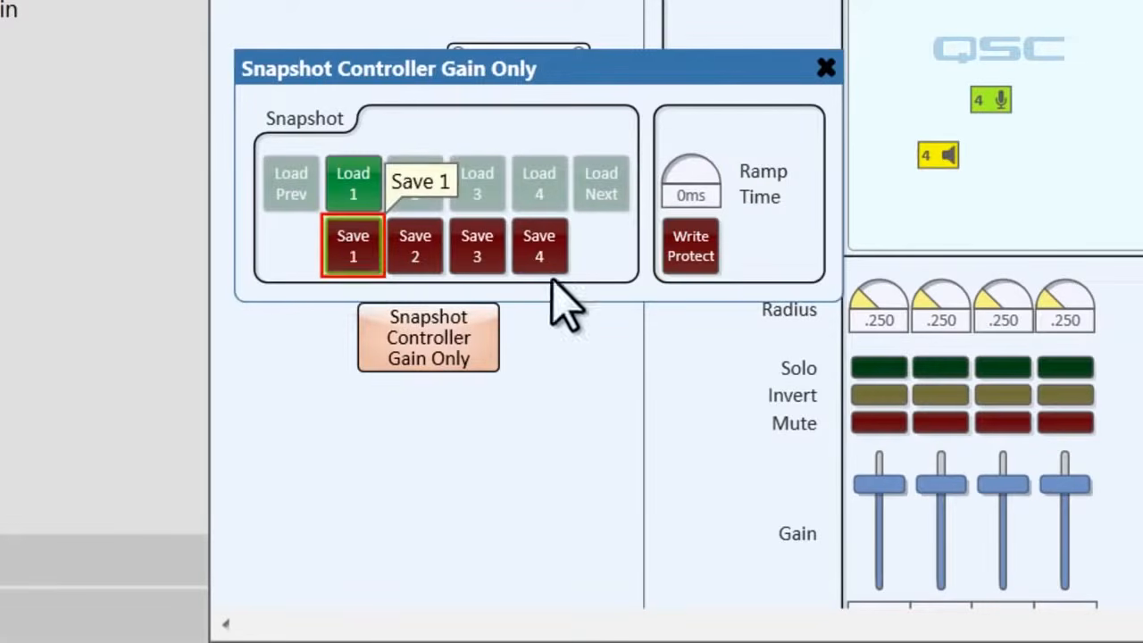
pyautogui.click(870, 487)
pyautogui.moveTo(870, 487); pyautogui.dragTo(872, 534)
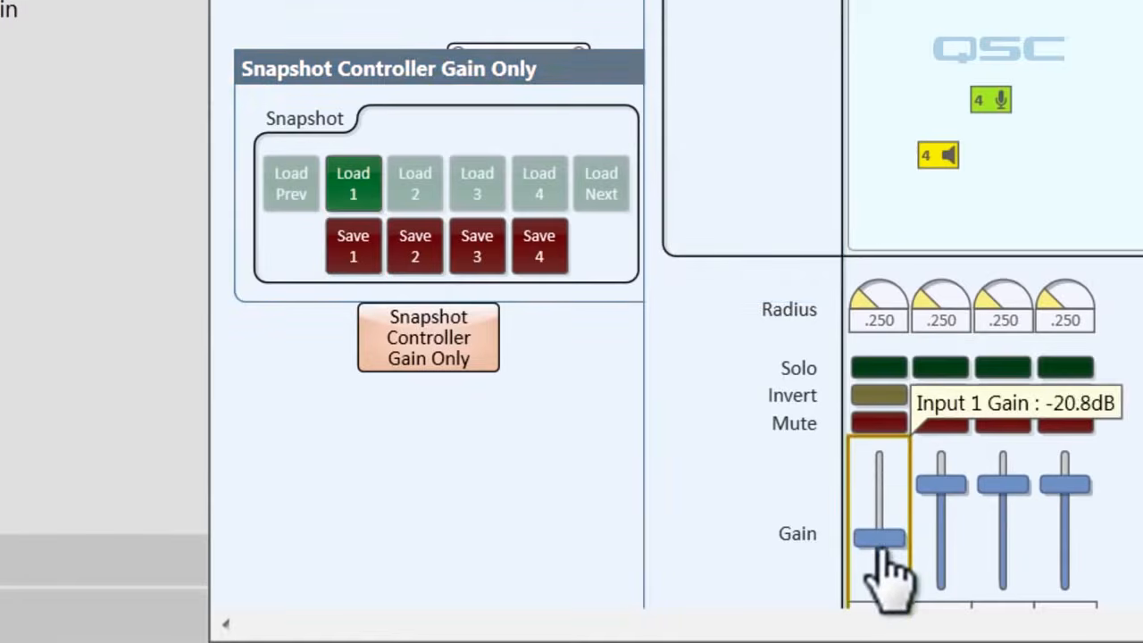
pyautogui.click(413, 250)
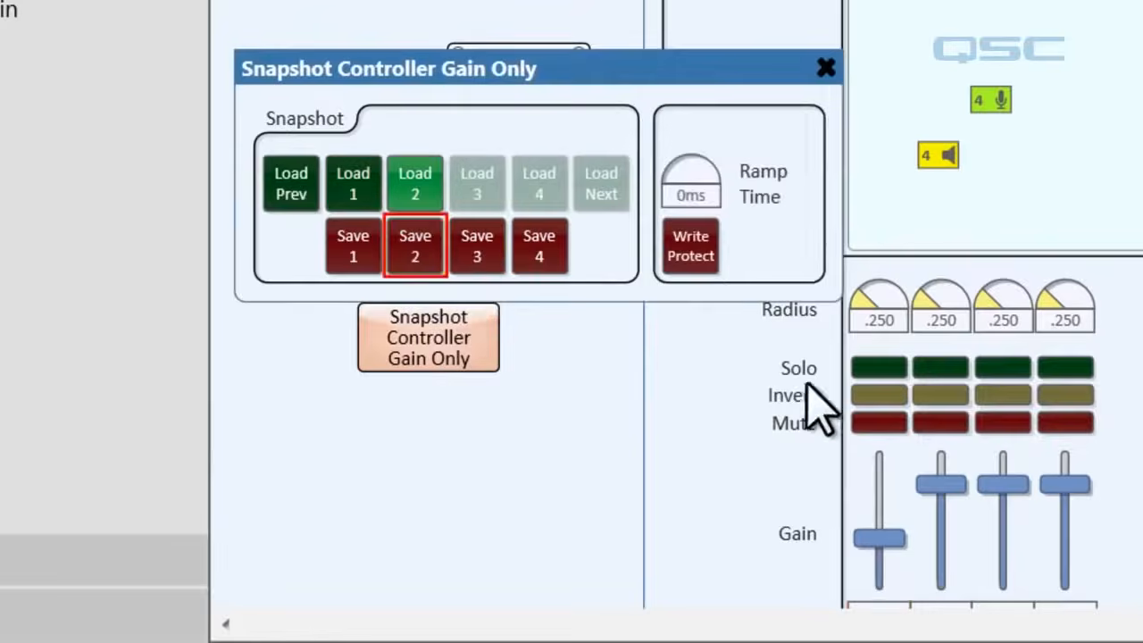